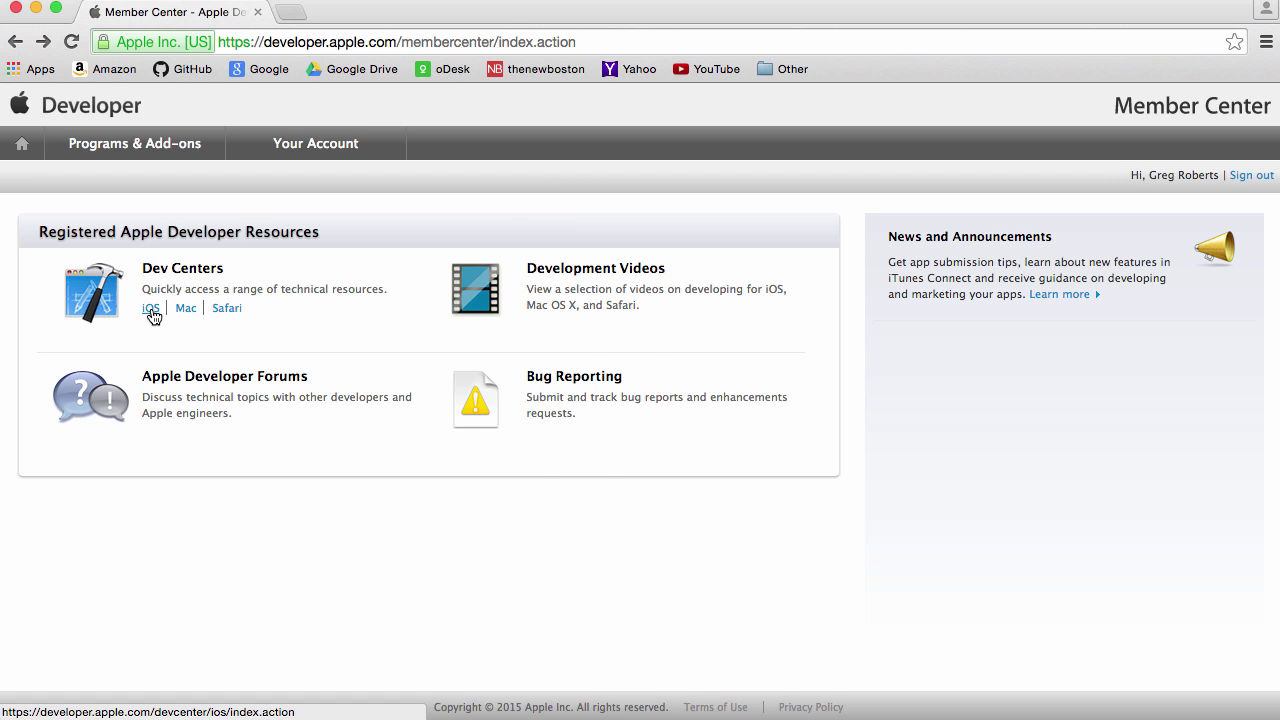
pyautogui.click(151, 312)
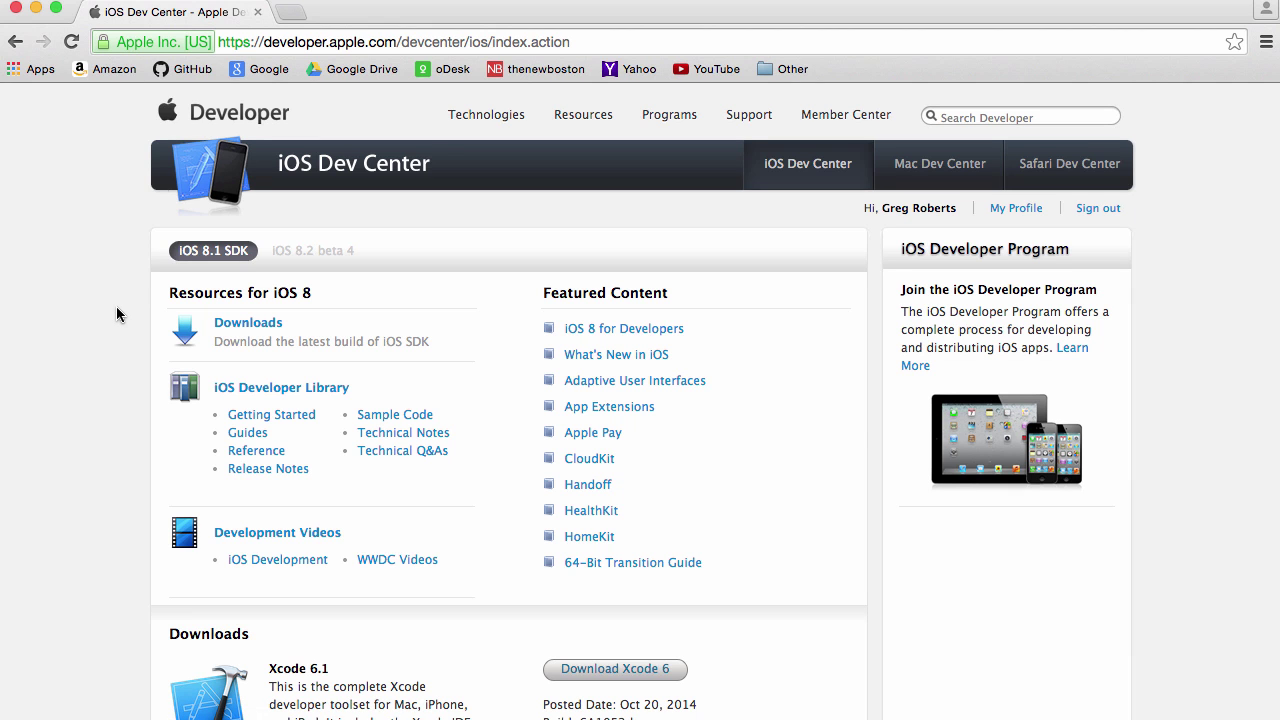
pyautogui.scroll(-5, 117, 314)
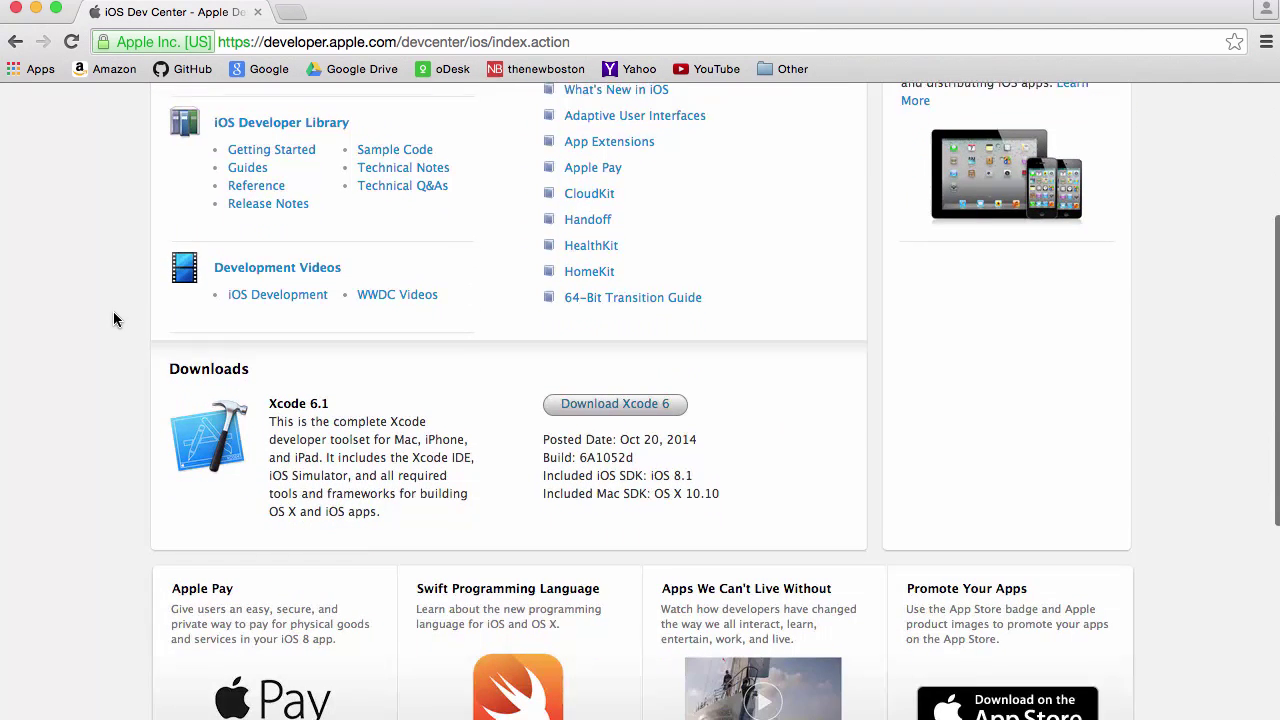
pyautogui.scroll(-2, 112, 319)
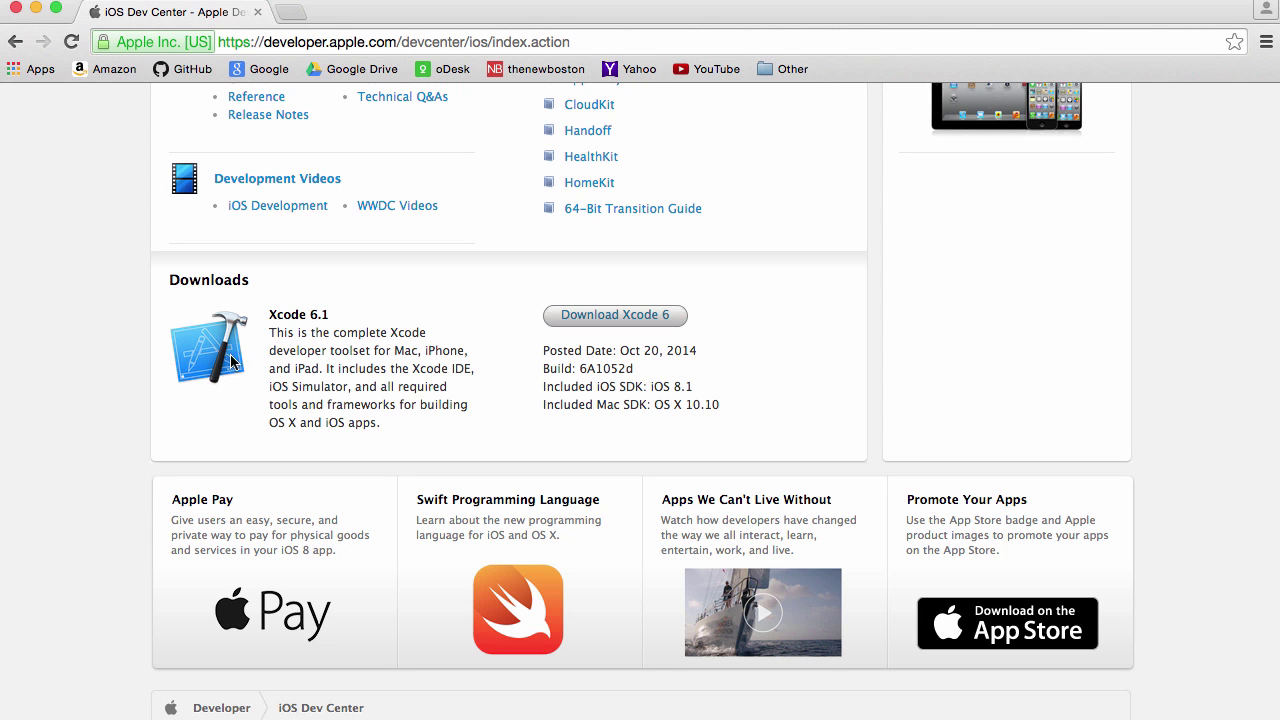
pyautogui.scroll(1, 88, 438)
pyautogui.scroll(2, 88, 438)
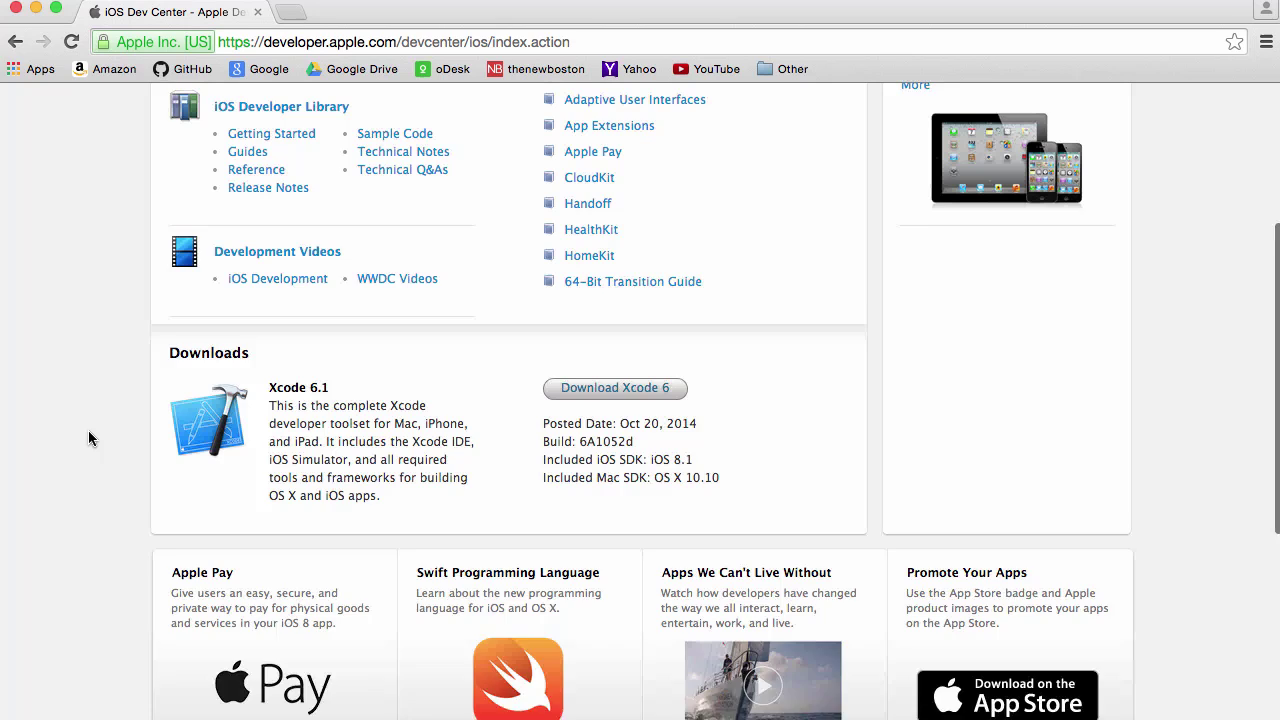
pyautogui.scroll(2, 88, 438)
pyautogui.scroll(2, 88, 438)
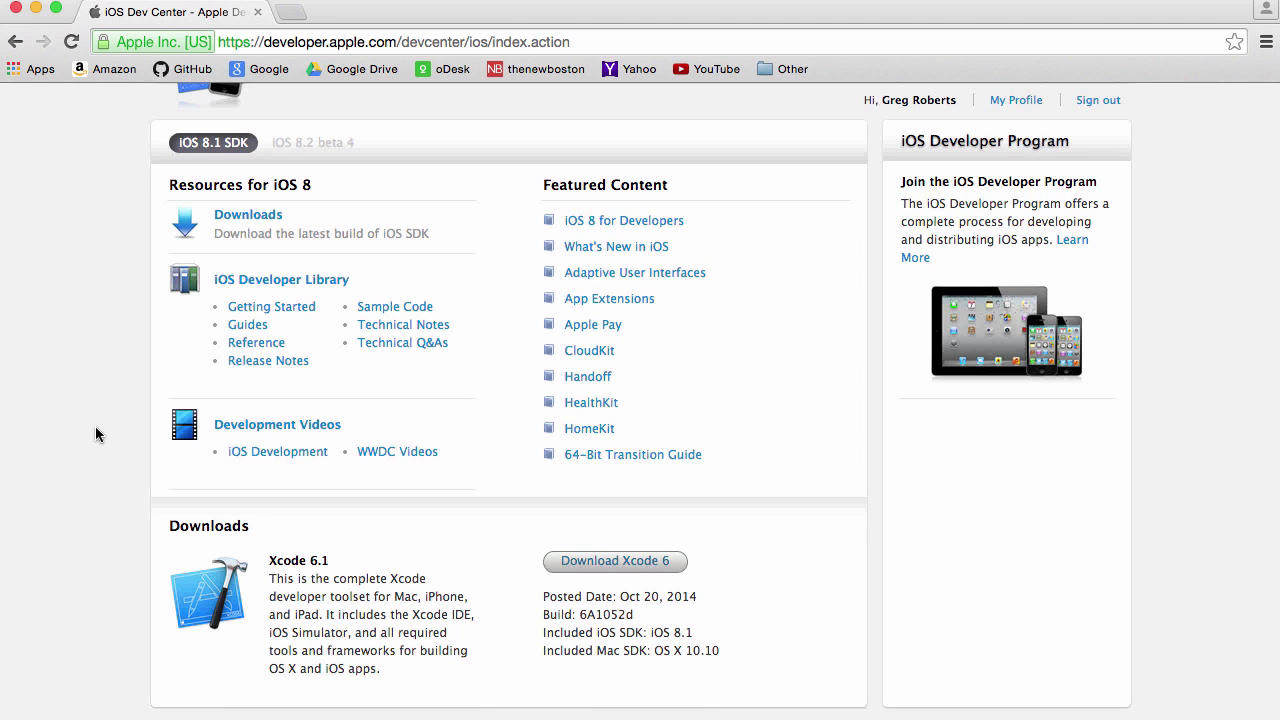
pyautogui.scroll(-3, 95, 435)
pyautogui.scroll(1, 573, 441)
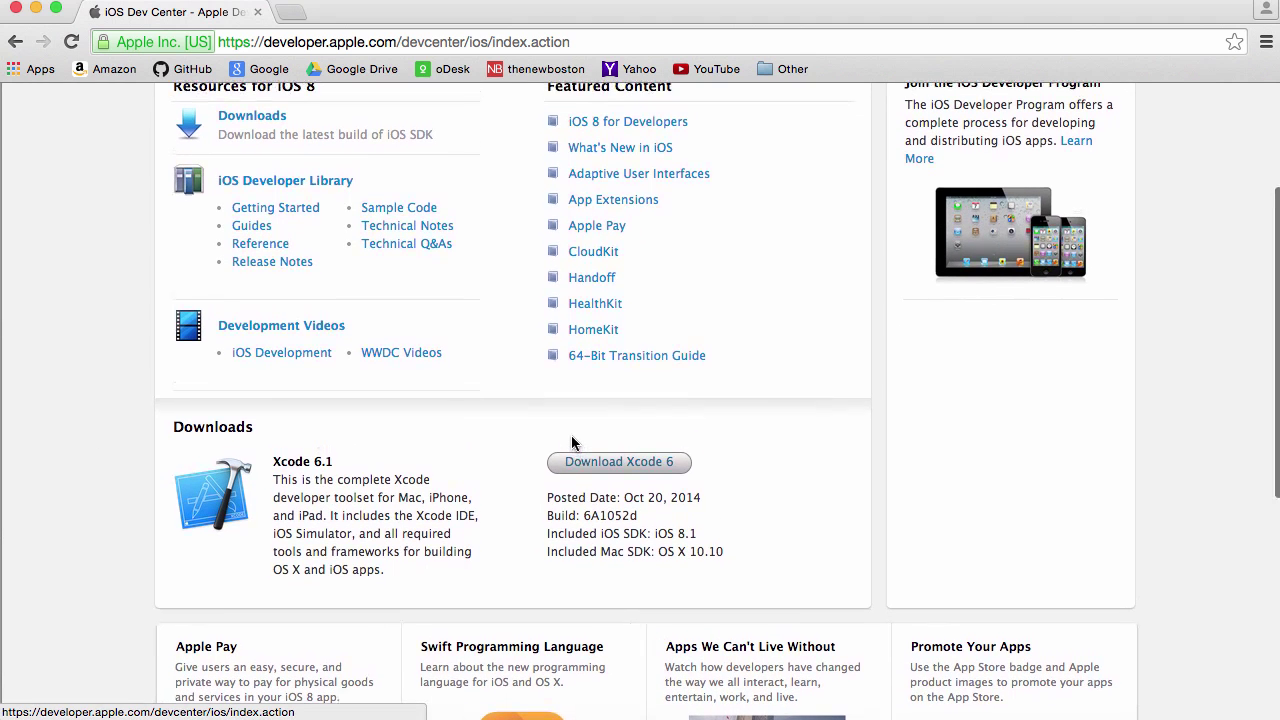
pyautogui.scroll(-3, 575, 441)
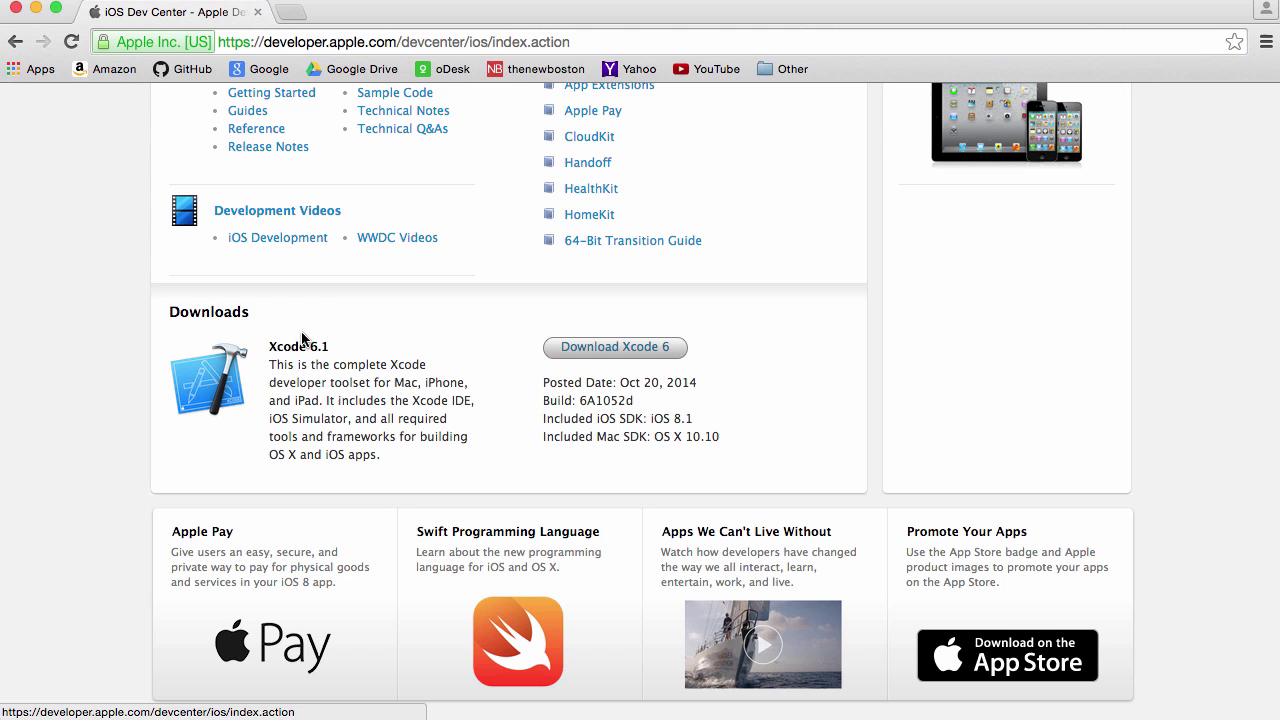
# - Scroll the iOS Dev Center page to review the iOS Developer Program joining info and Xcode 6.1 details
pyautogui.scroll(5, 78, 342)
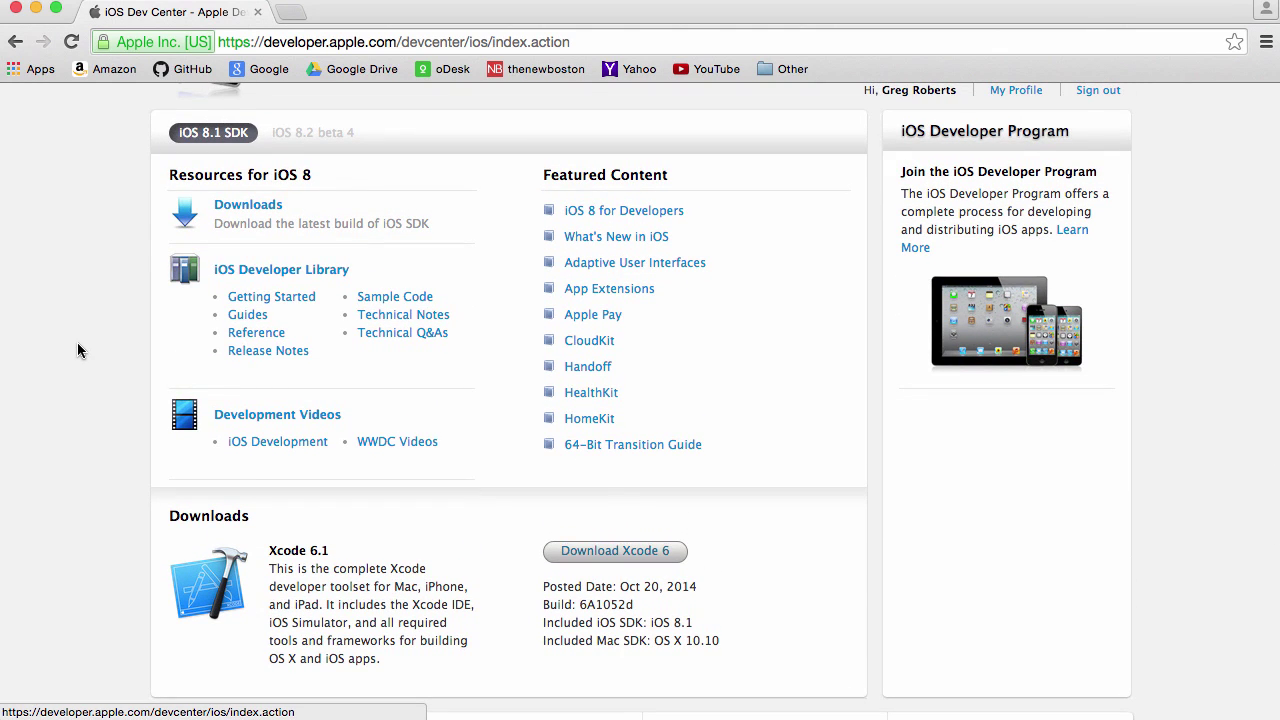
pyautogui.scroll(2, 78, 345)
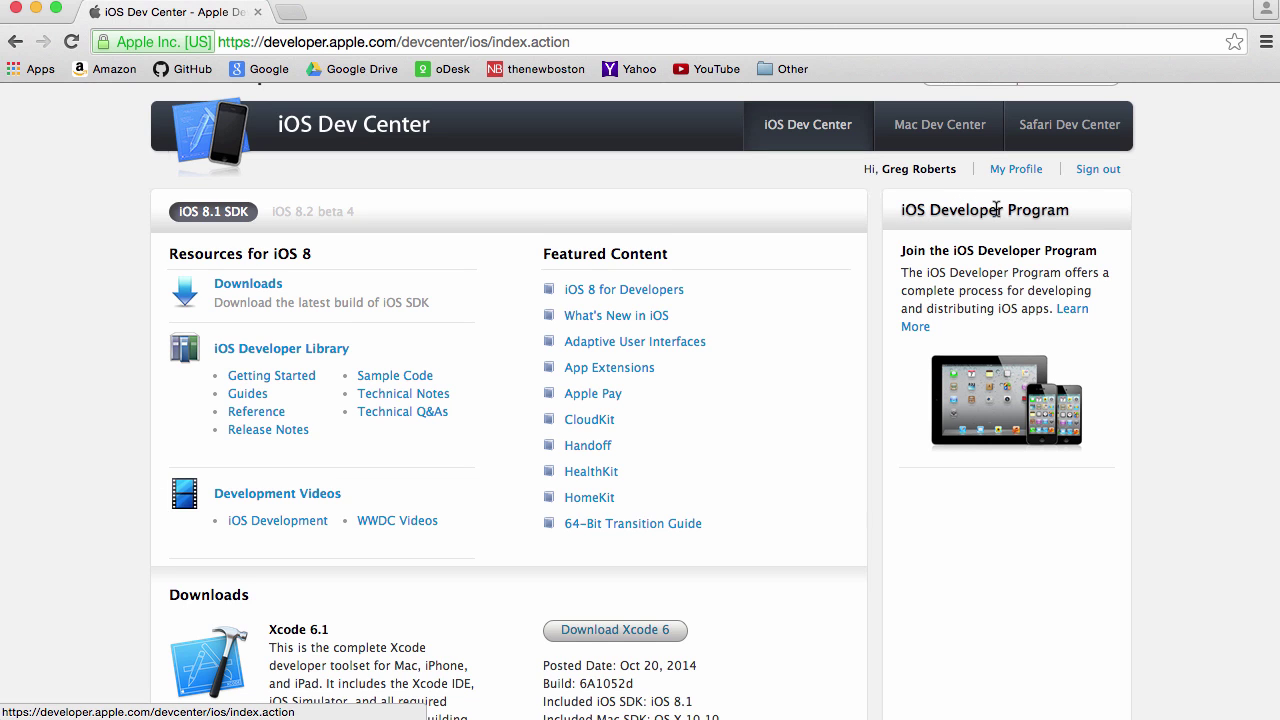
pyautogui.scroll(1, 995, 210)
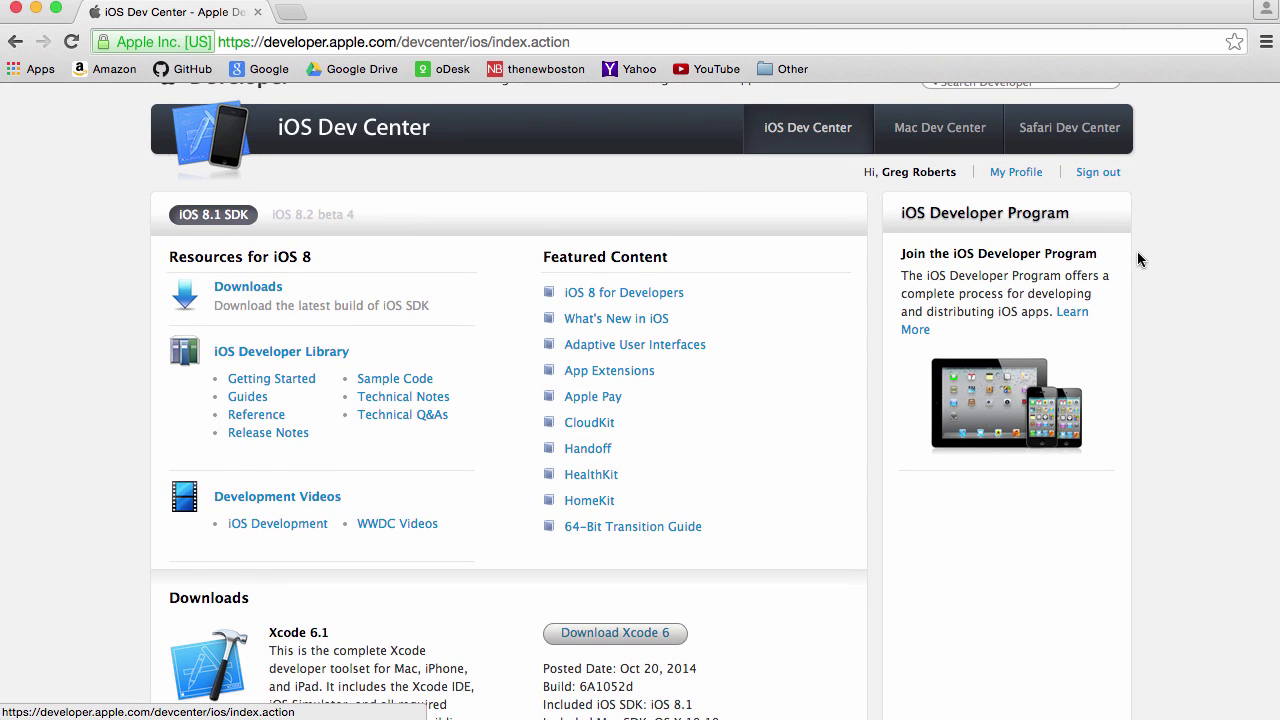
pyautogui.scroll(1, 1137, 257)
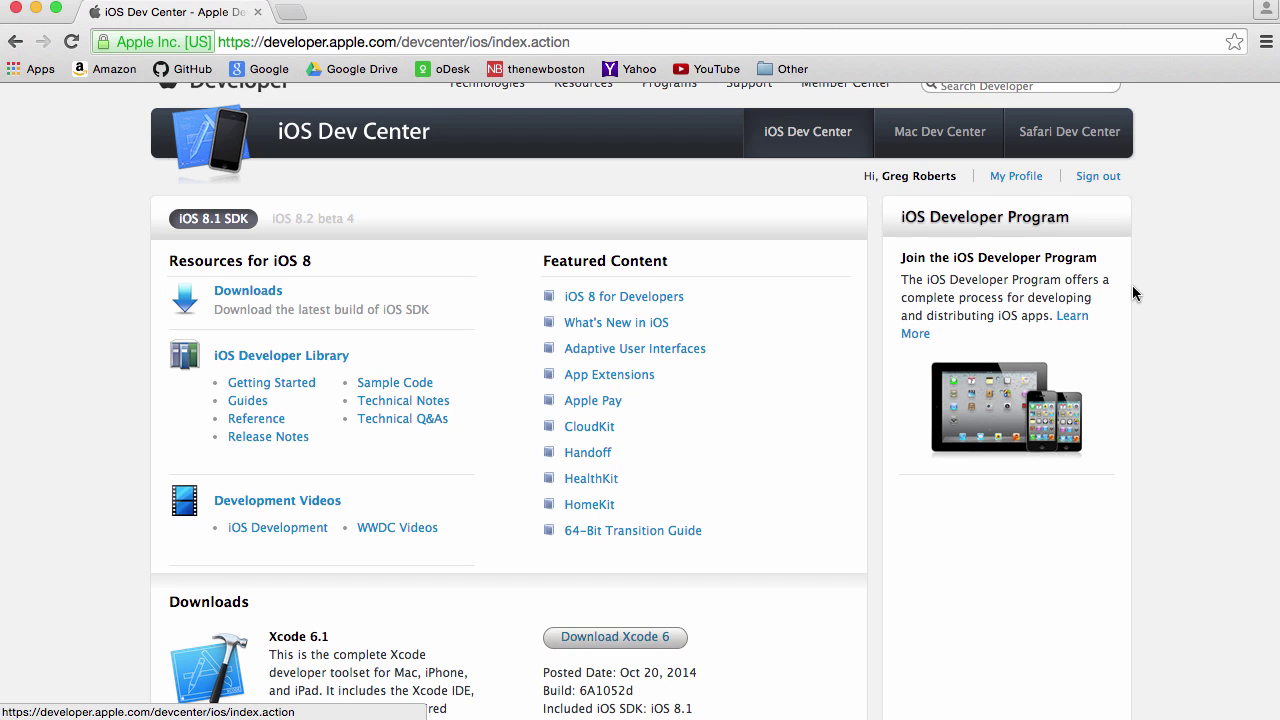
pyautogui.scroll(-2, 1156, 235)
pyautogui.scroll(-1, 1137, 245)
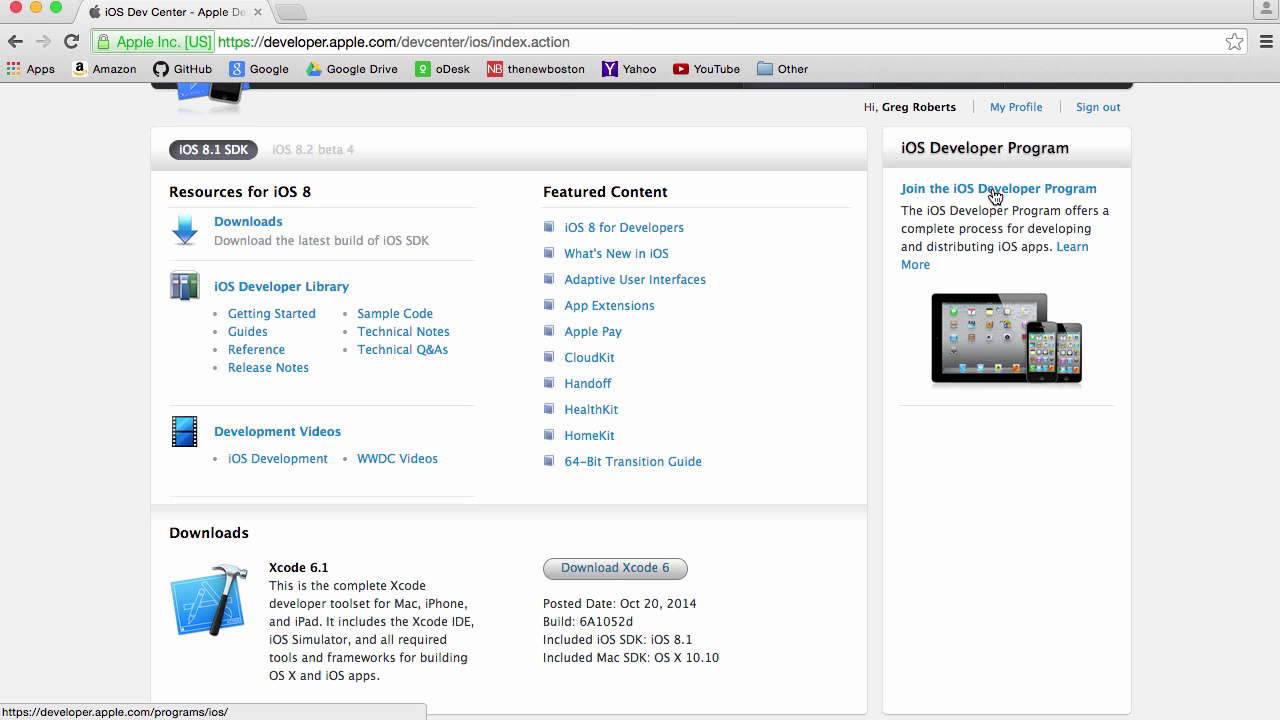
# - Open the iOS Developer Program information page and start enrolling with Enroll Now
pyautogui.click(994, 193)
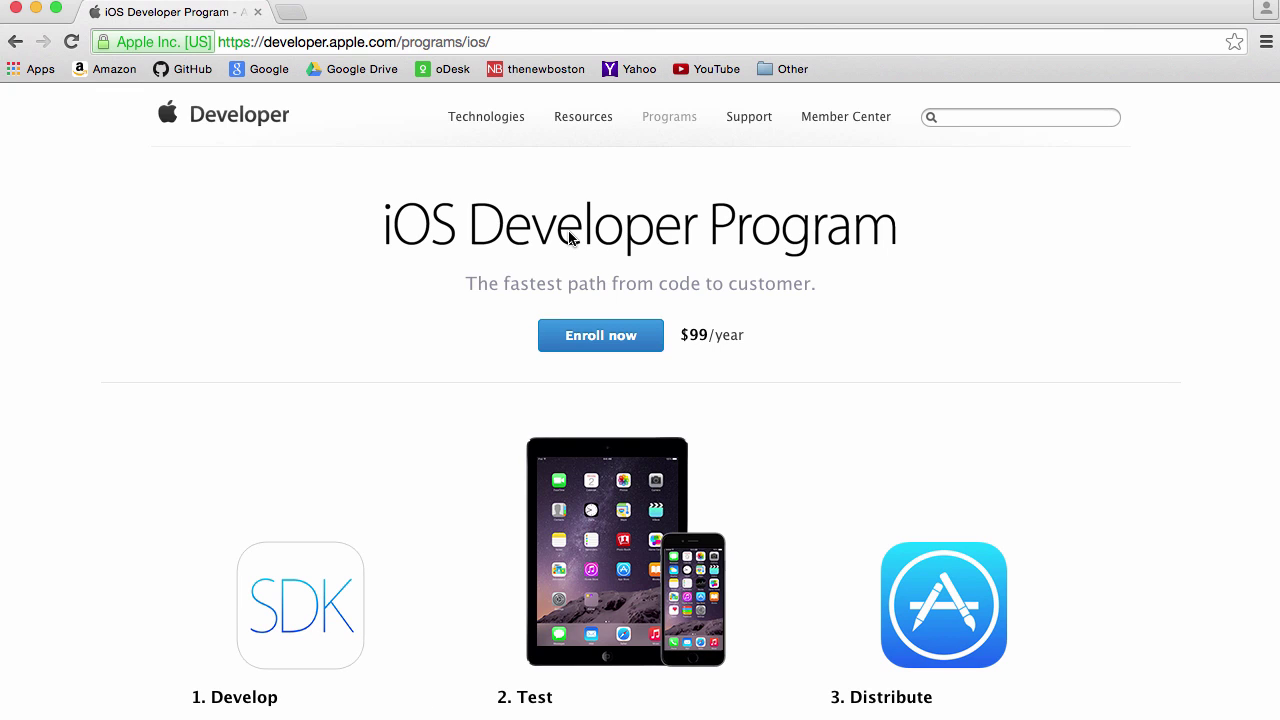
pyautogui.click(603, 335)
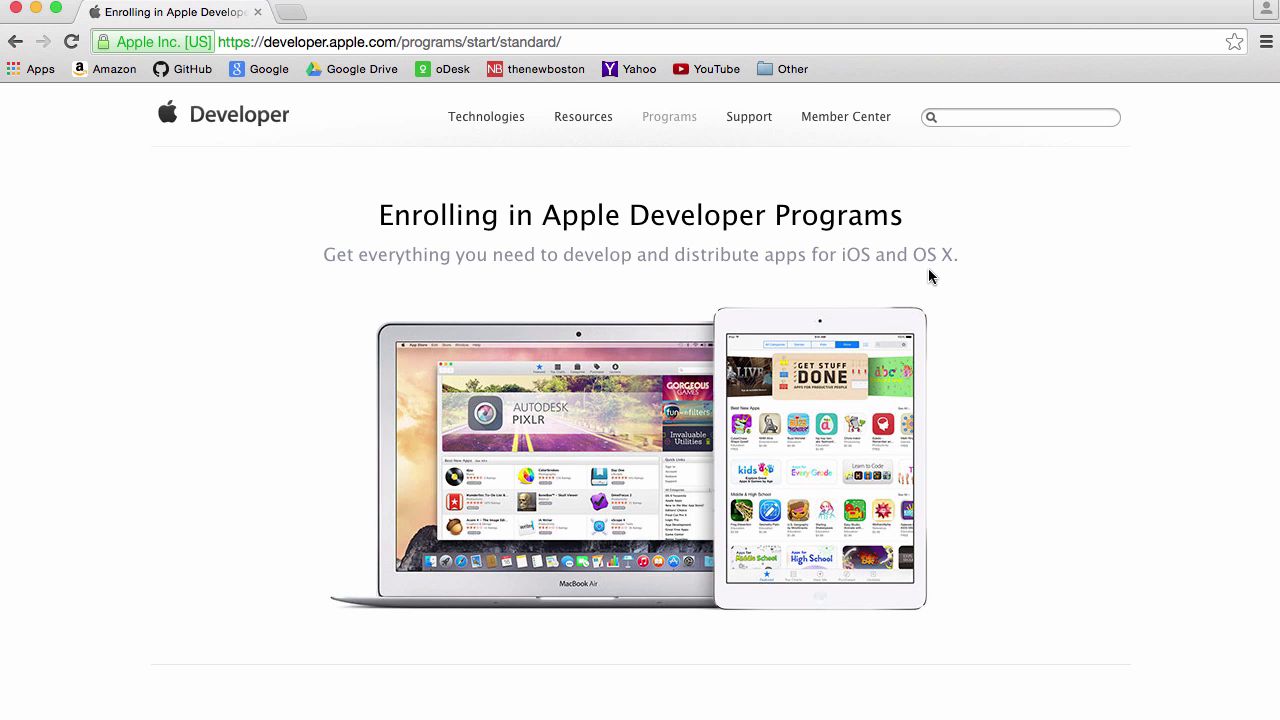
pyautogui.scroll(-1, 928, 276)
pyautogui.scroll(-4, 928, 276)
pyautogui.scroll(-1, 928, 276)
pyautogui.scroll(-2, 928, 276)
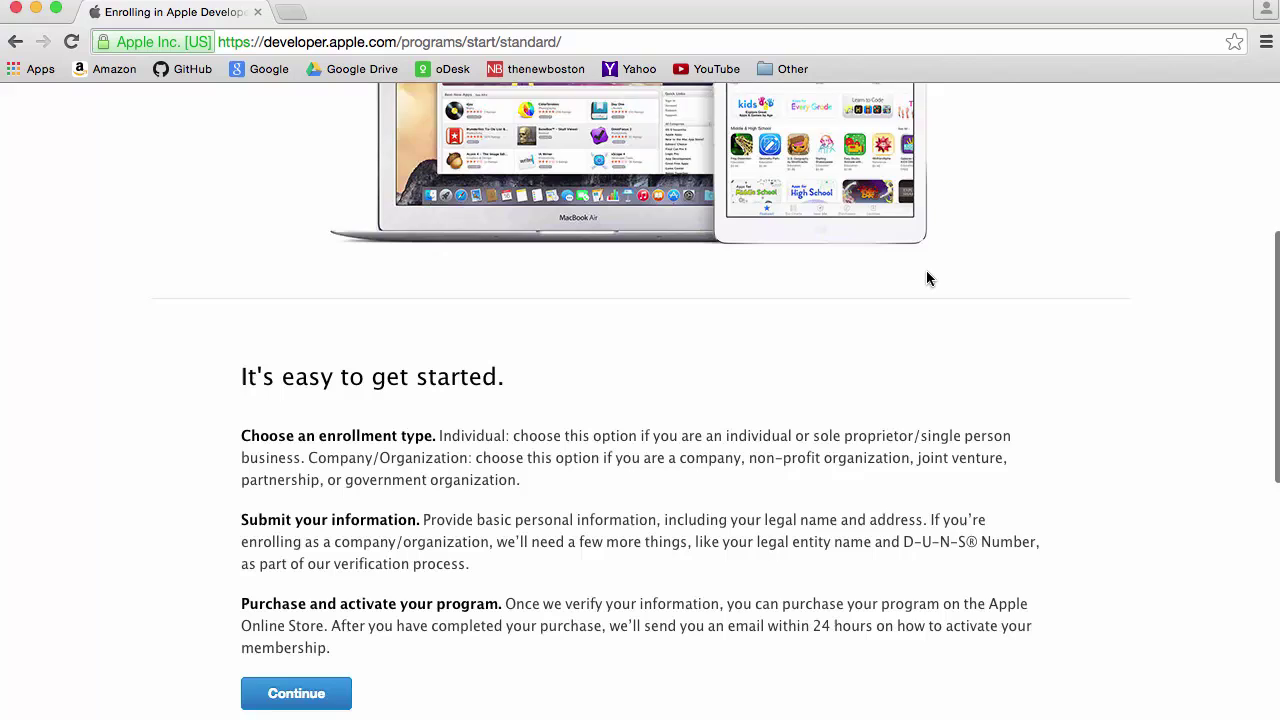
pyautogui.scroll(-3, 926, 278)
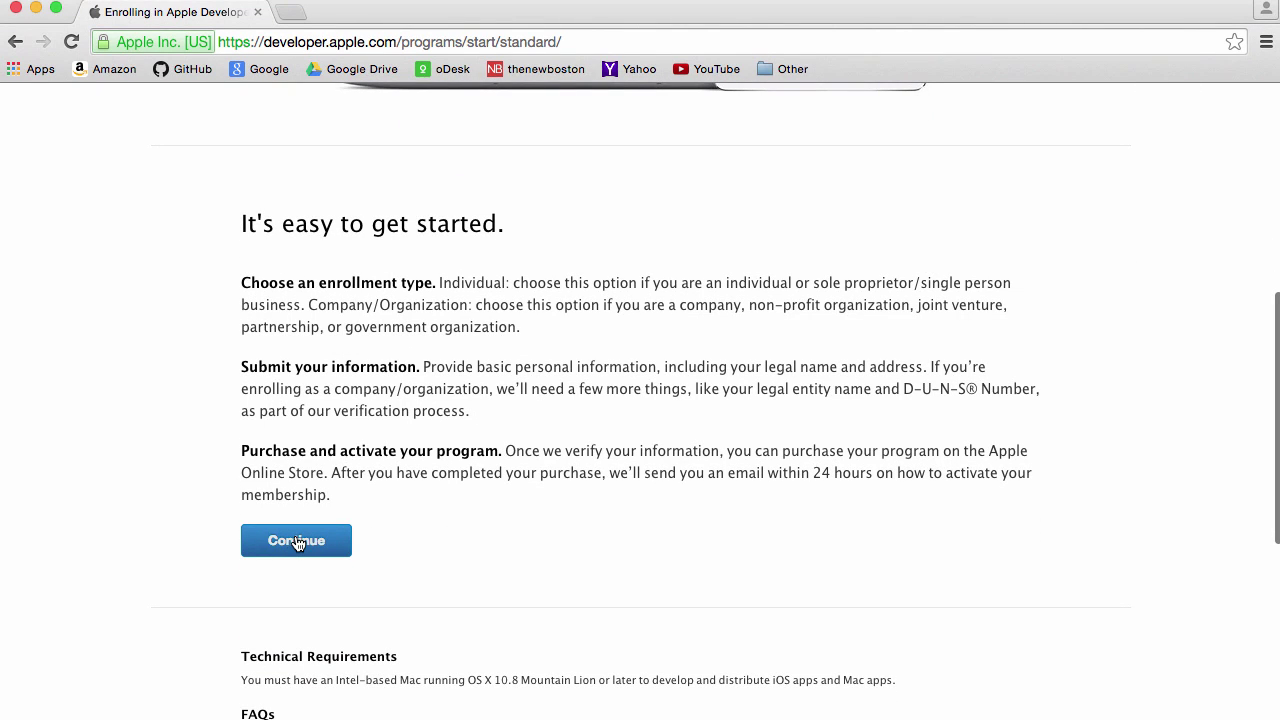
# - Continue past the enrollment overview to the Apple ID step
pyautogui.click(297, 541)
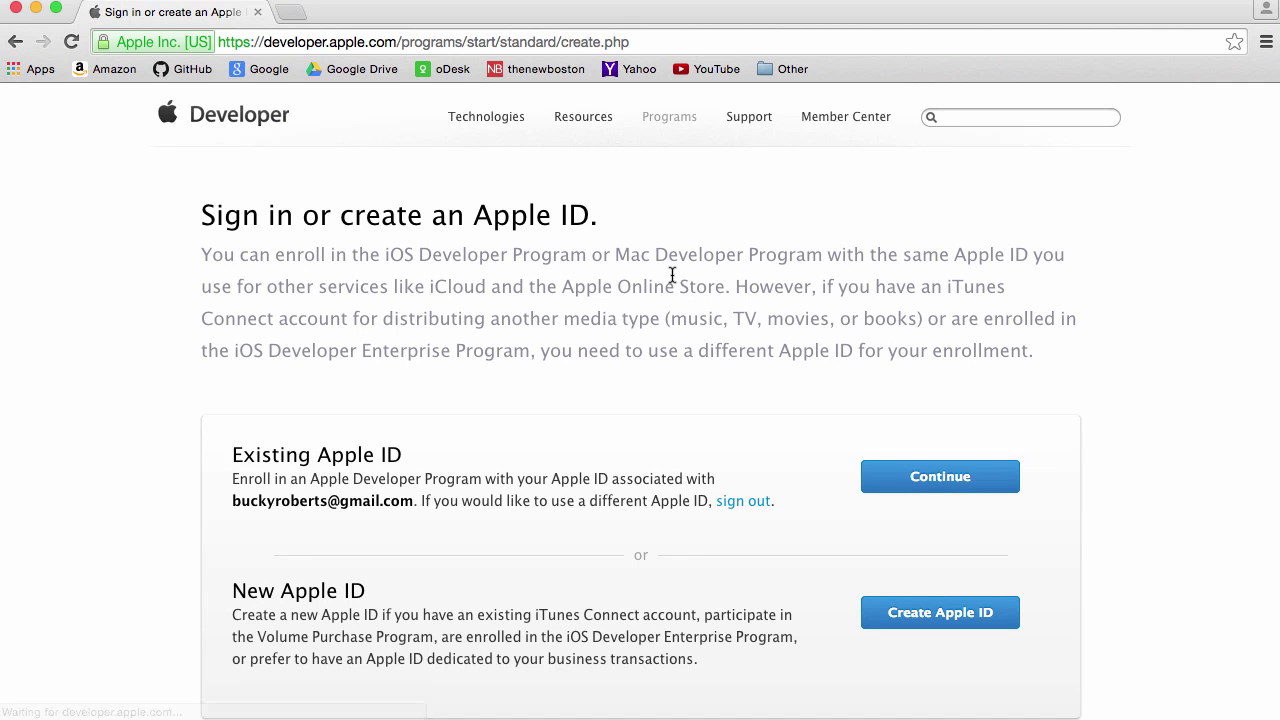
pyautogui.scroll(-2, 600, 273)
pyautogui.scroll(-2, 400, 295)
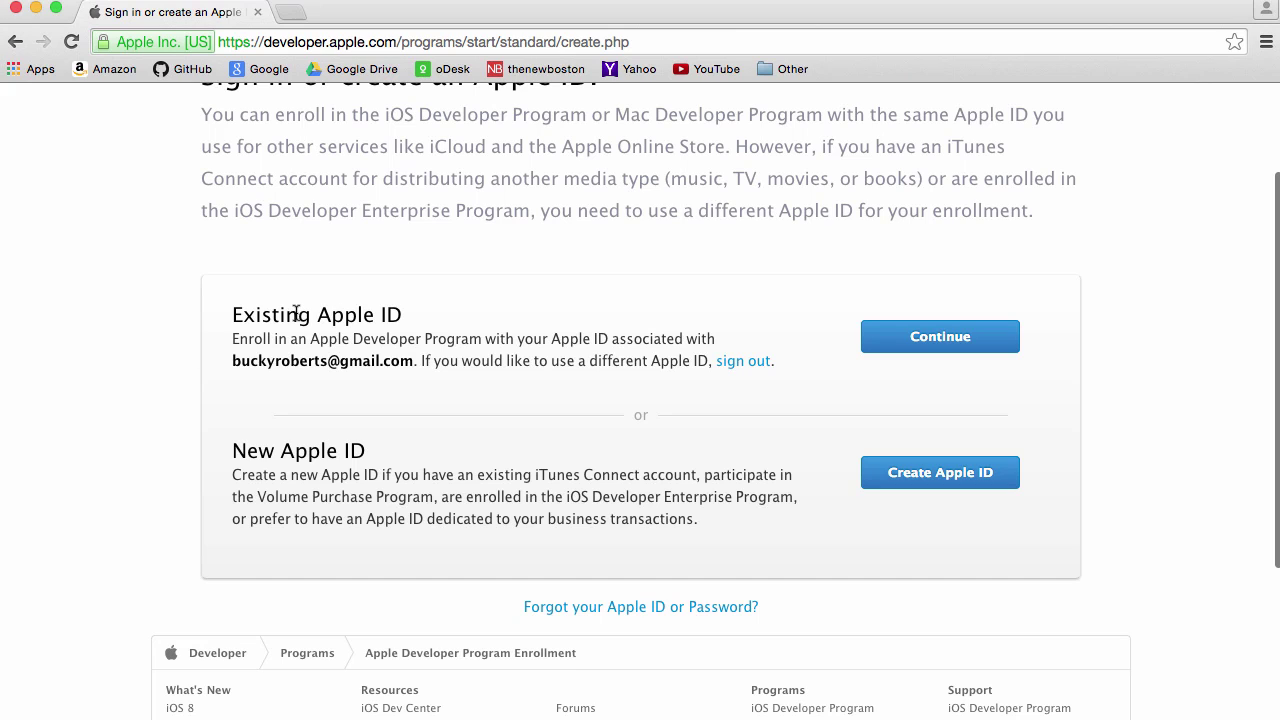
# - Continue the enrollment with the existing Apple ID
pyautogui.click(945, 346)
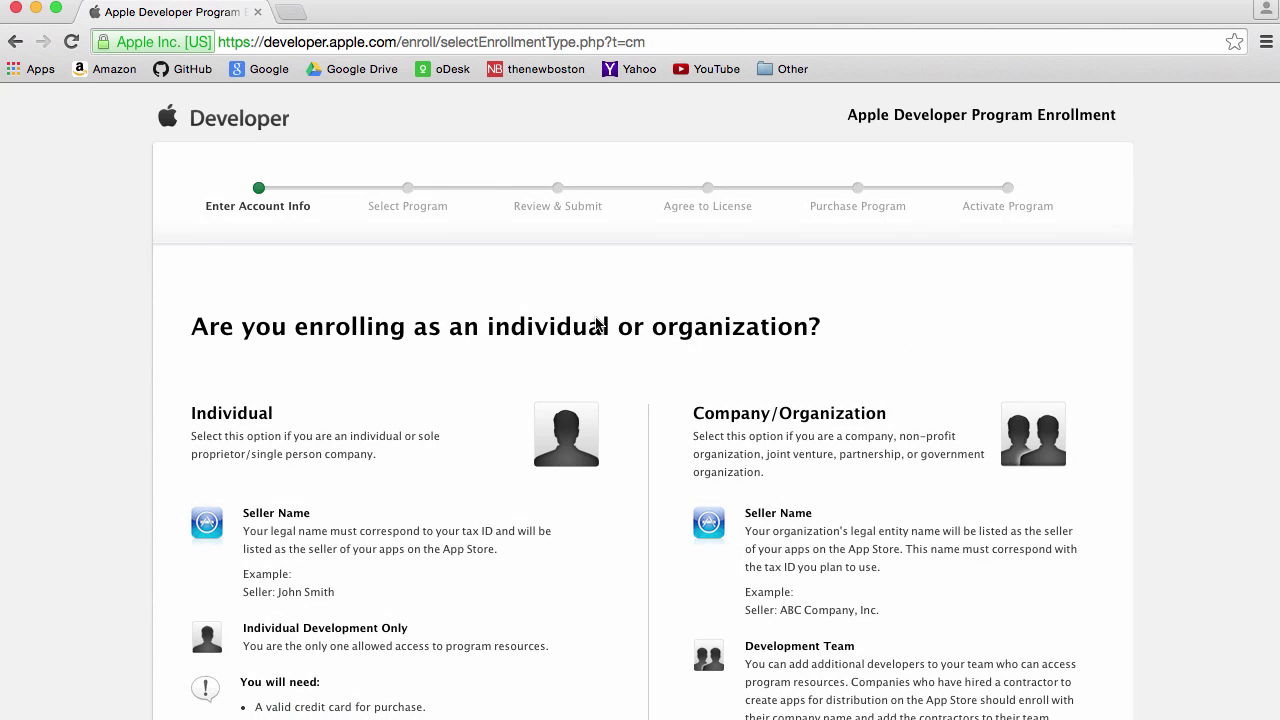
pyautogui.scroll(-3, 409, 301)
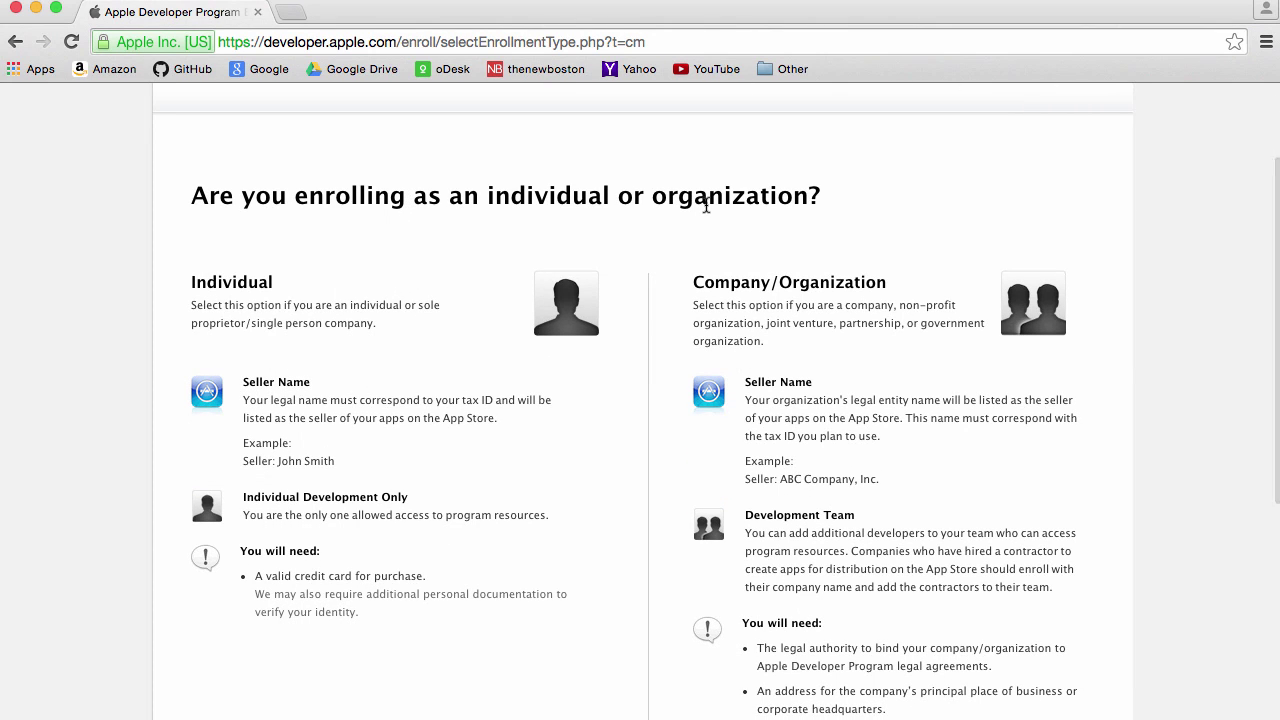
pyautogui.scroll(-2, 480, 235)
pyautogui.scroll(-8, 311, 203)
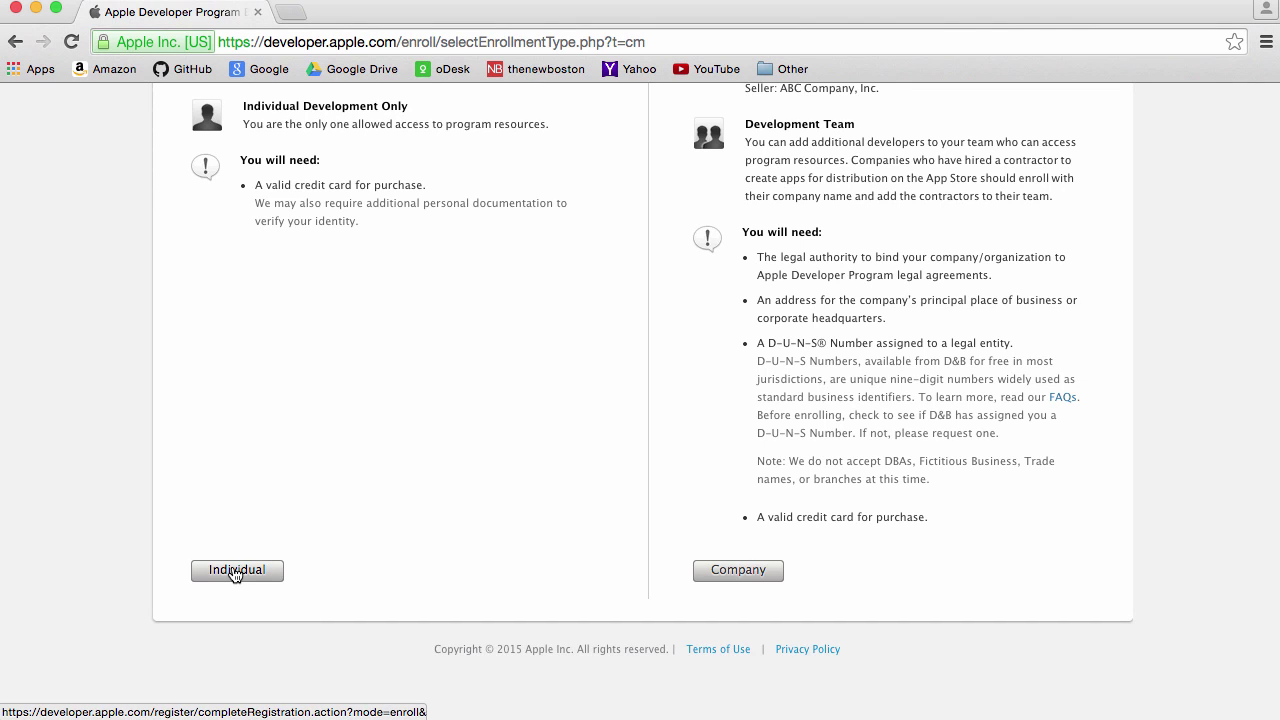
# - Choose to enroll as an individual and review the billing address form
pyautogui.click(235, 572)
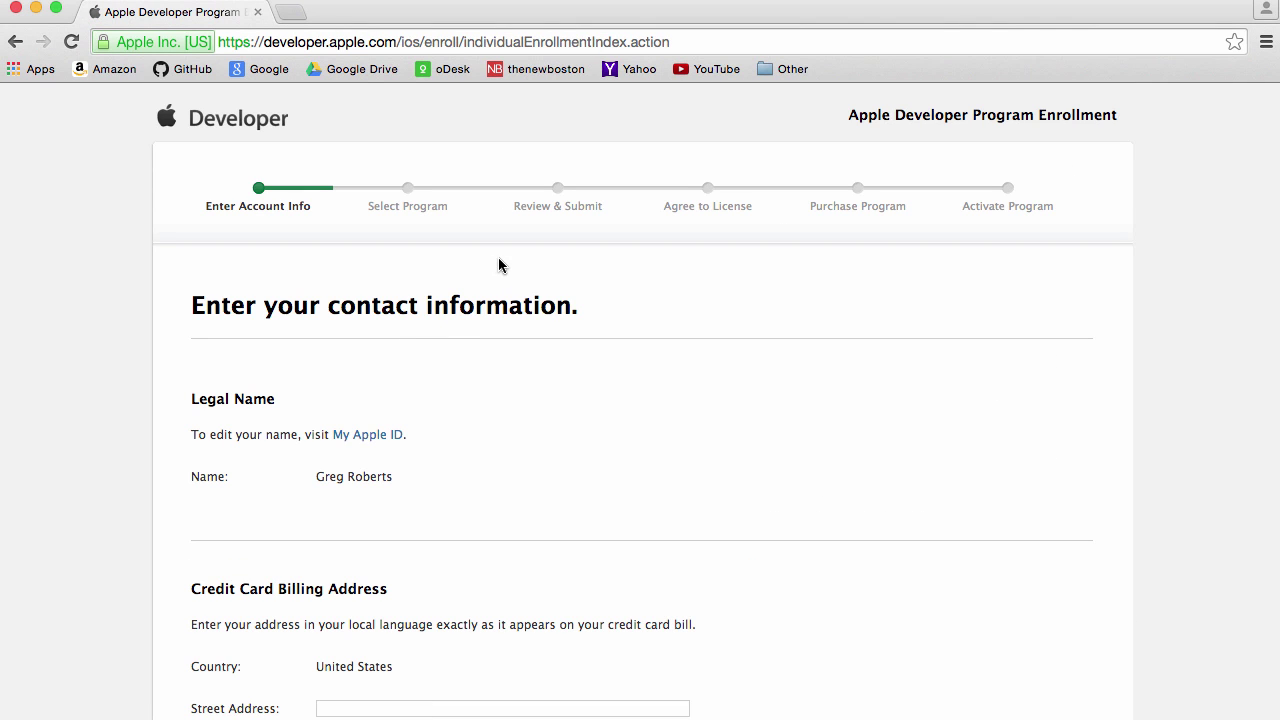
pyautogui.scroll(-5, 498, 265)
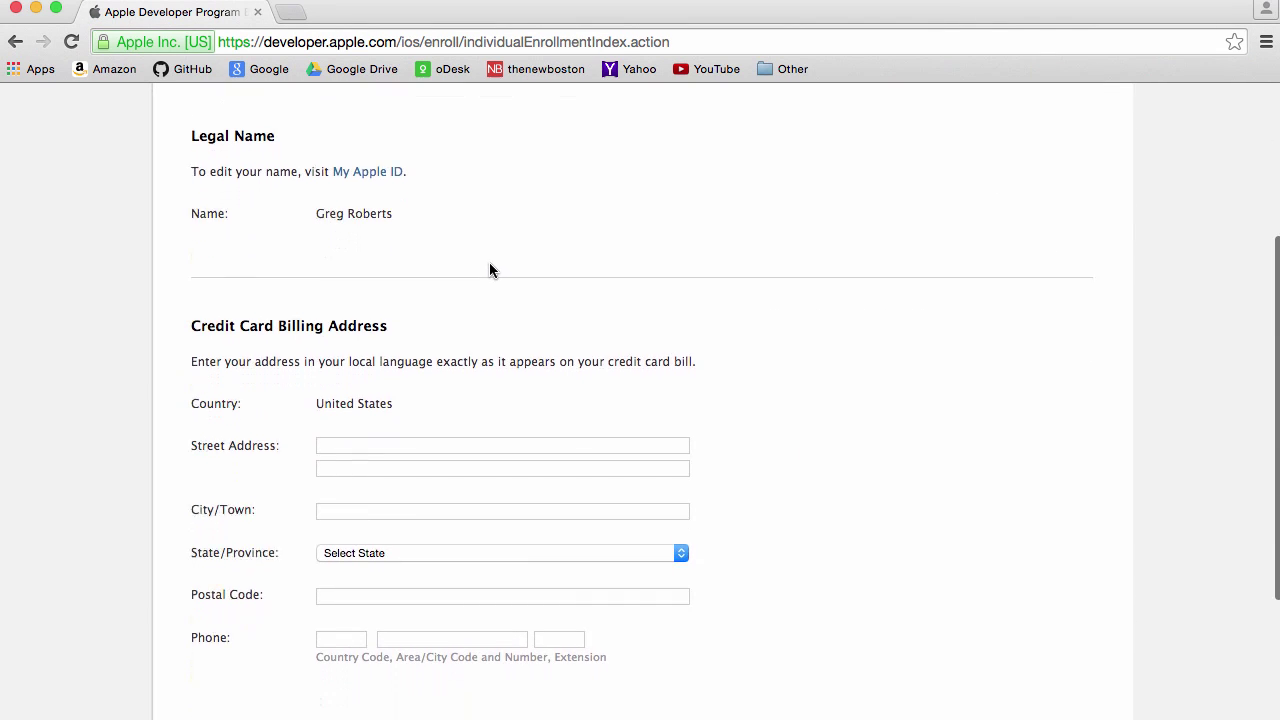
pyautogui.scroll(-1, 490, 270)
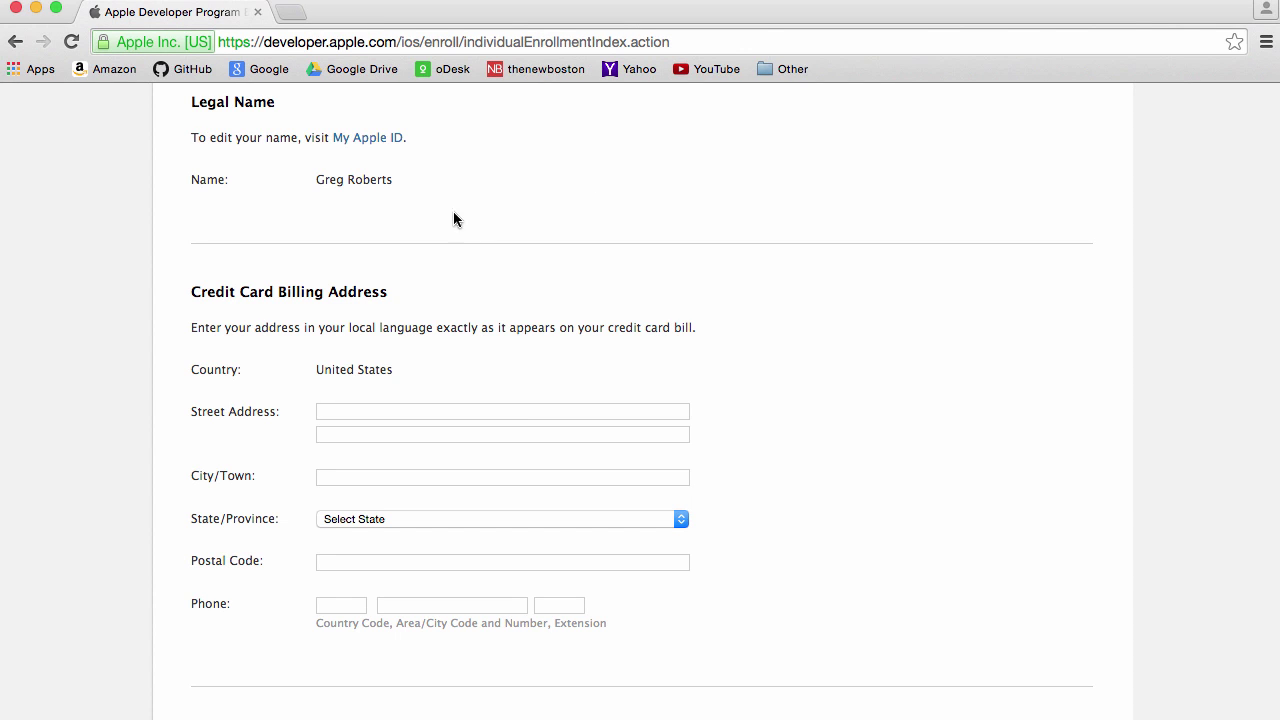
pyautogui.scroll(-3, 555, 285)
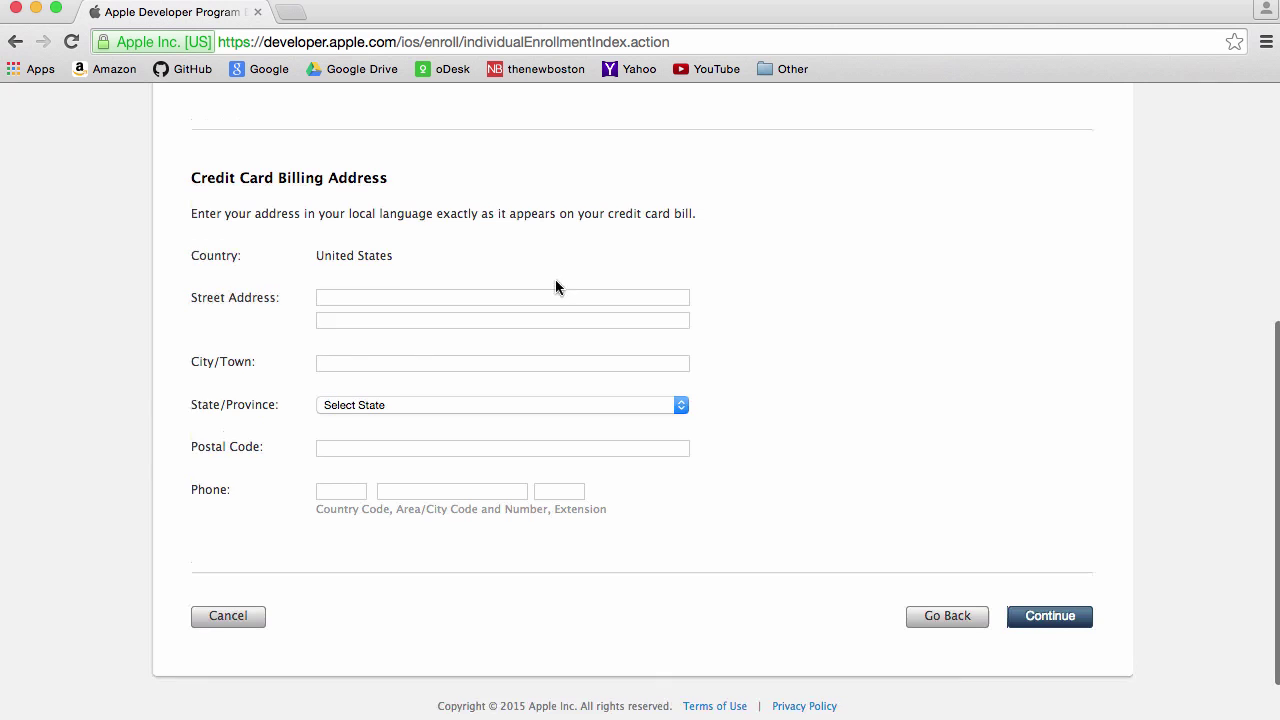
pyautogui.scroll(3, 556, 287)
pyautogui.scroll(-3, 556, 288)
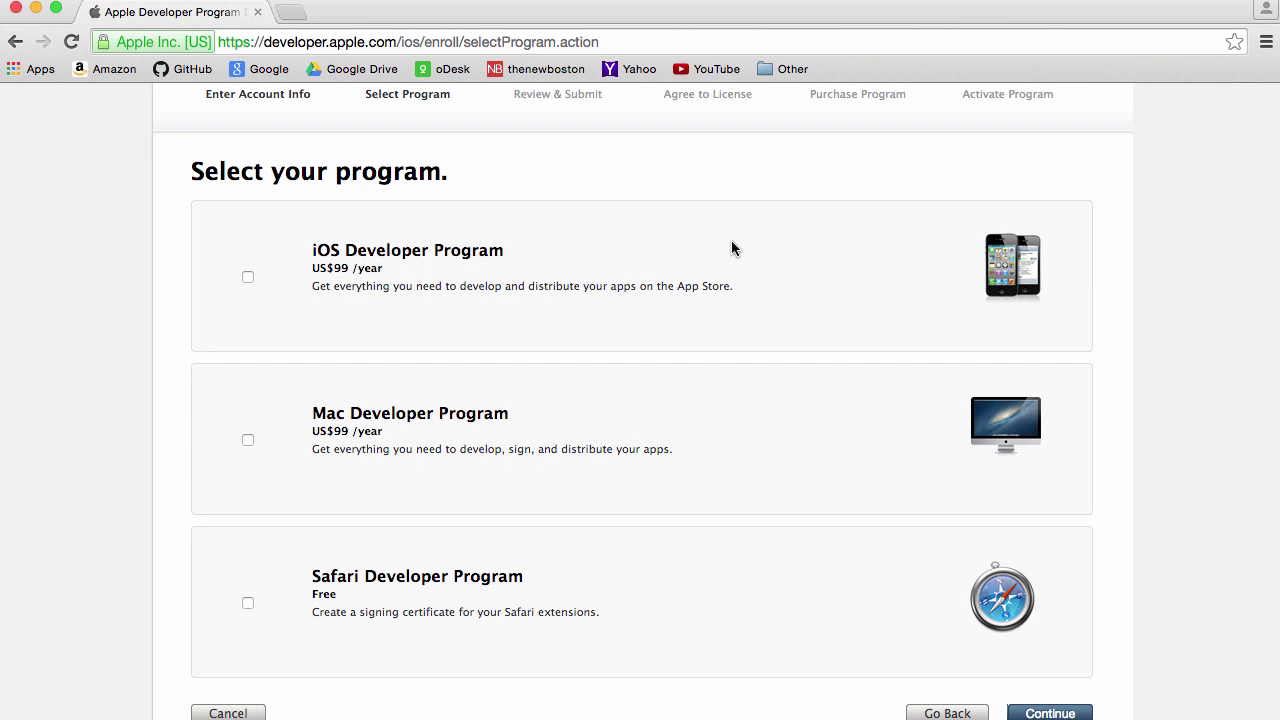
# - Scroll the Select Program page showing the iOS, Mac and Safari developer programs
pyautogui.scroll(1, 530, 277)
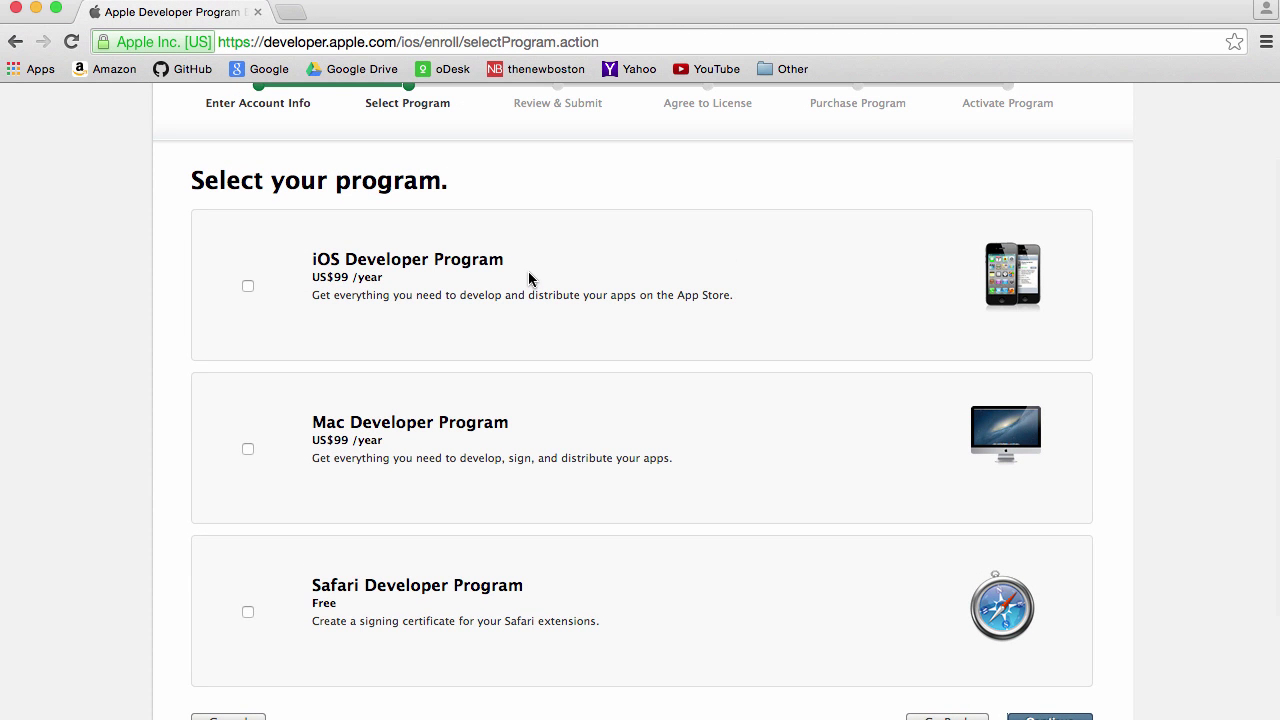
pyautogui.scroll(-5, 522, 277)
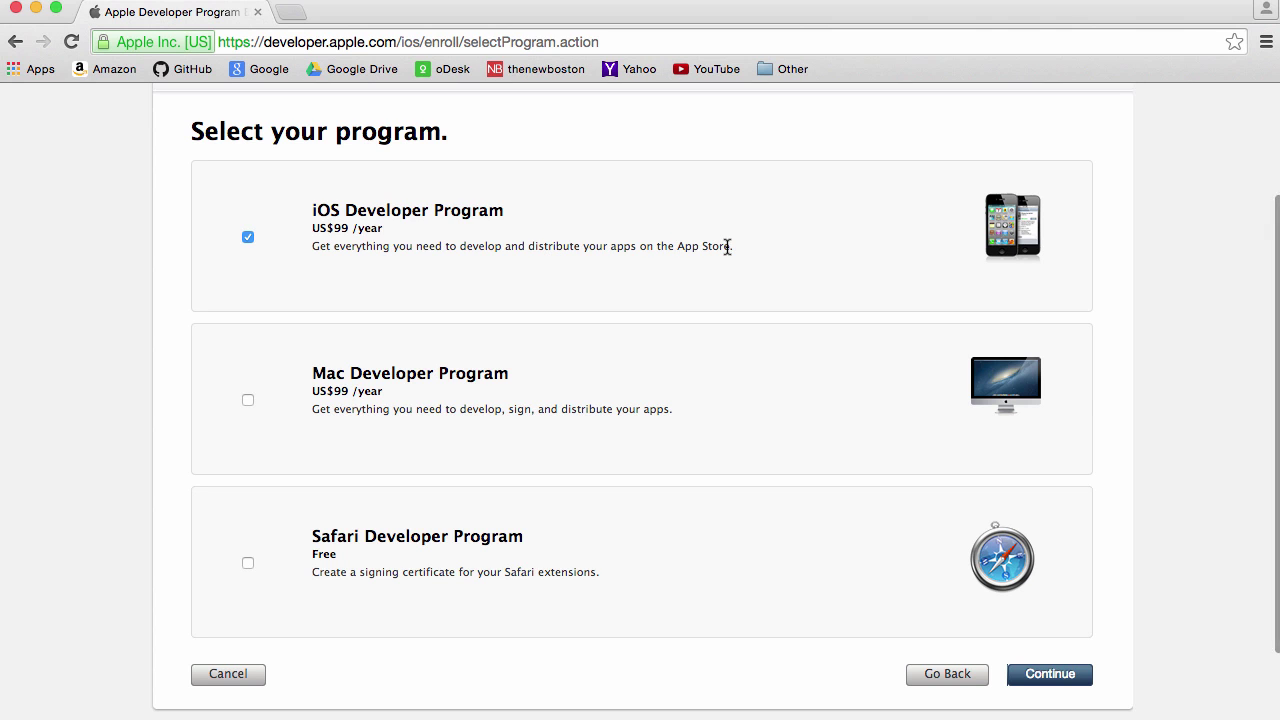
pyautogui.scroll(-2, 518, 248)
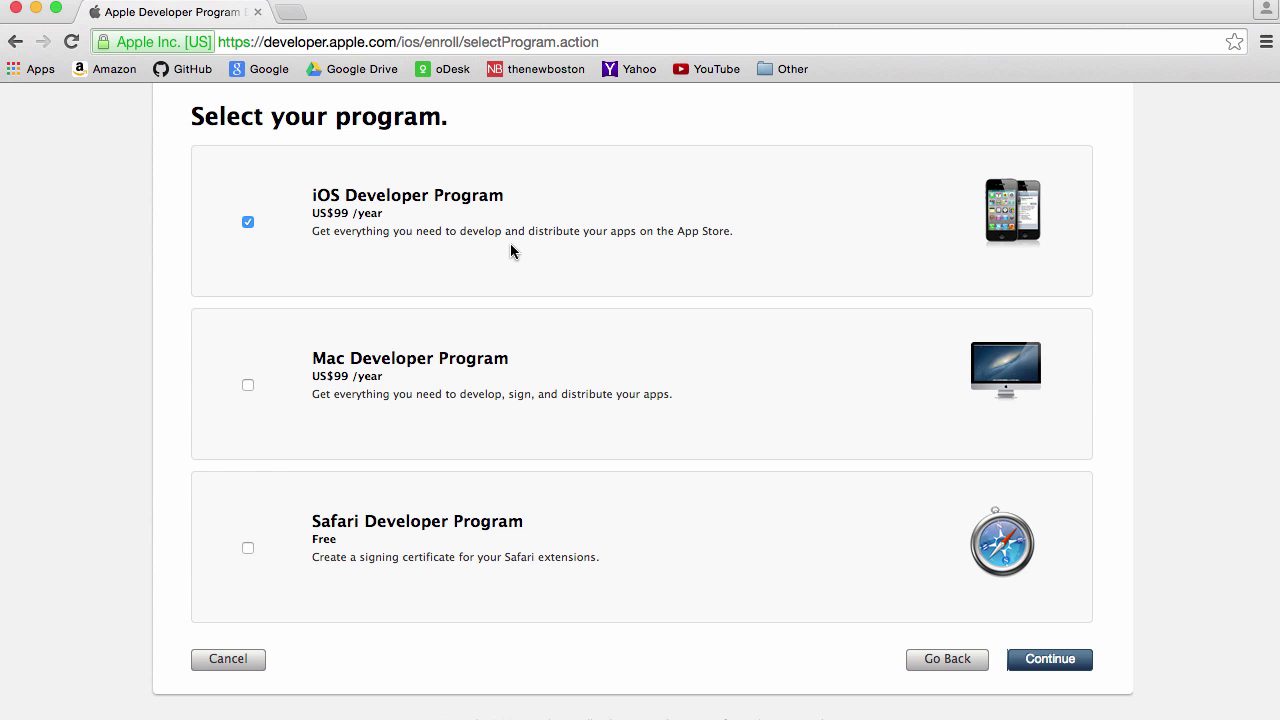
pyautogui.scroll(-3, 511, 250)
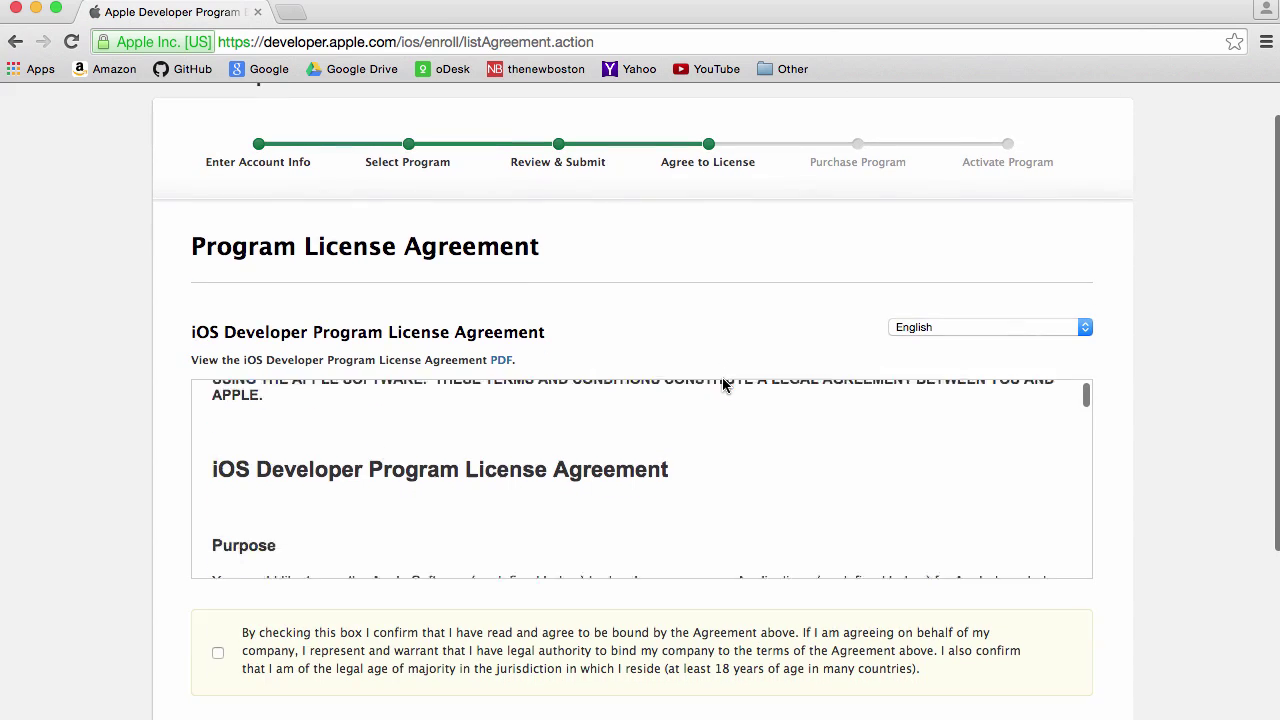
# - Read the iOS Developer Program License Agreement to the end, tick the checkbox and agree
pyautogui.scroll(-3, 722, 377)
pyautogui.scroll(-5, 700, 420)
pyautogui.scroll(-2, 683, 437)
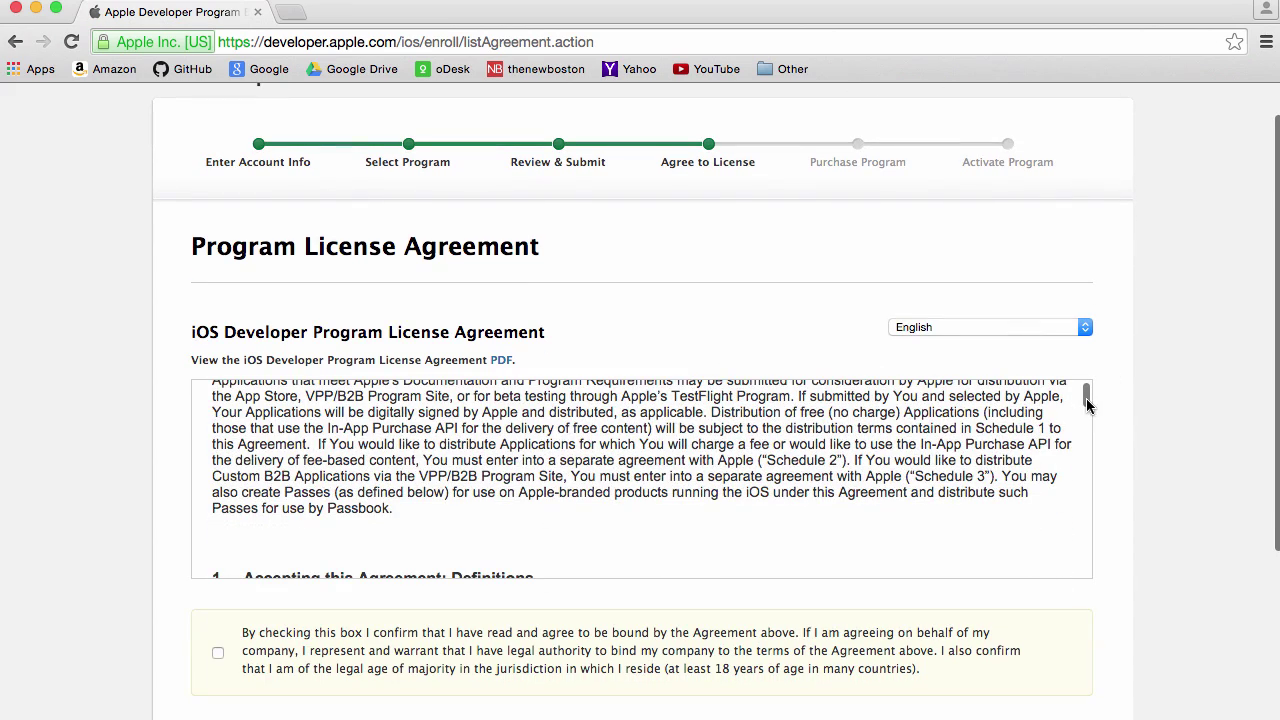
pyautogui.moveTo(1088, 403)
pyautogui.mouseDown()
pyautogui.moveTo(1080, 558)
pyautogui.moveTo(1048, 578)
pyautogui.mouseUp()
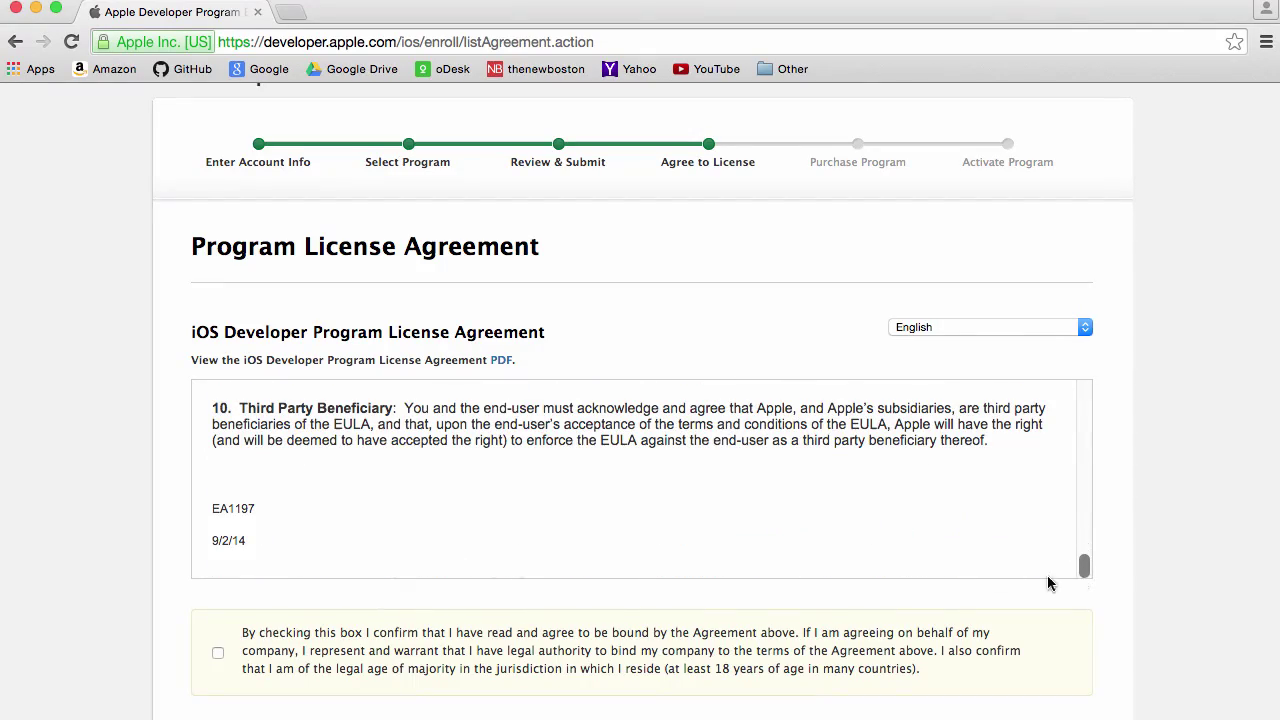
pyautogui.click(218, 652)
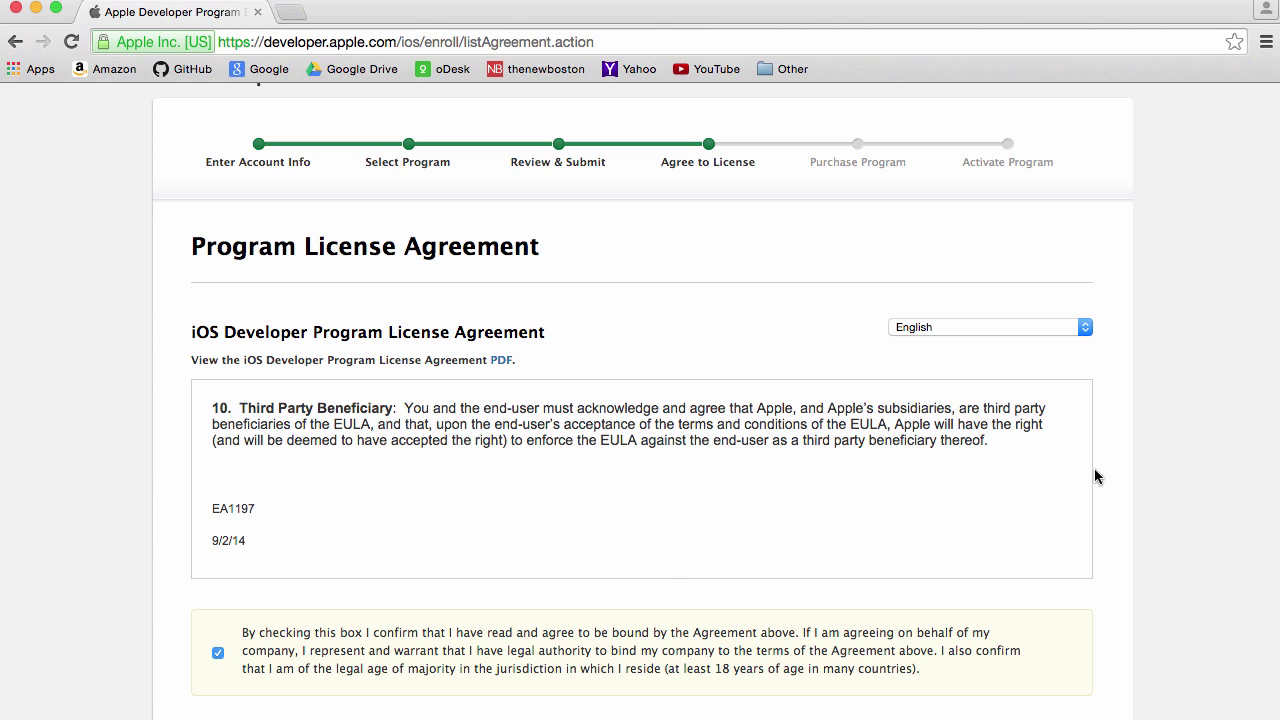
pyautogui.scroll(-5, 1205, 420)
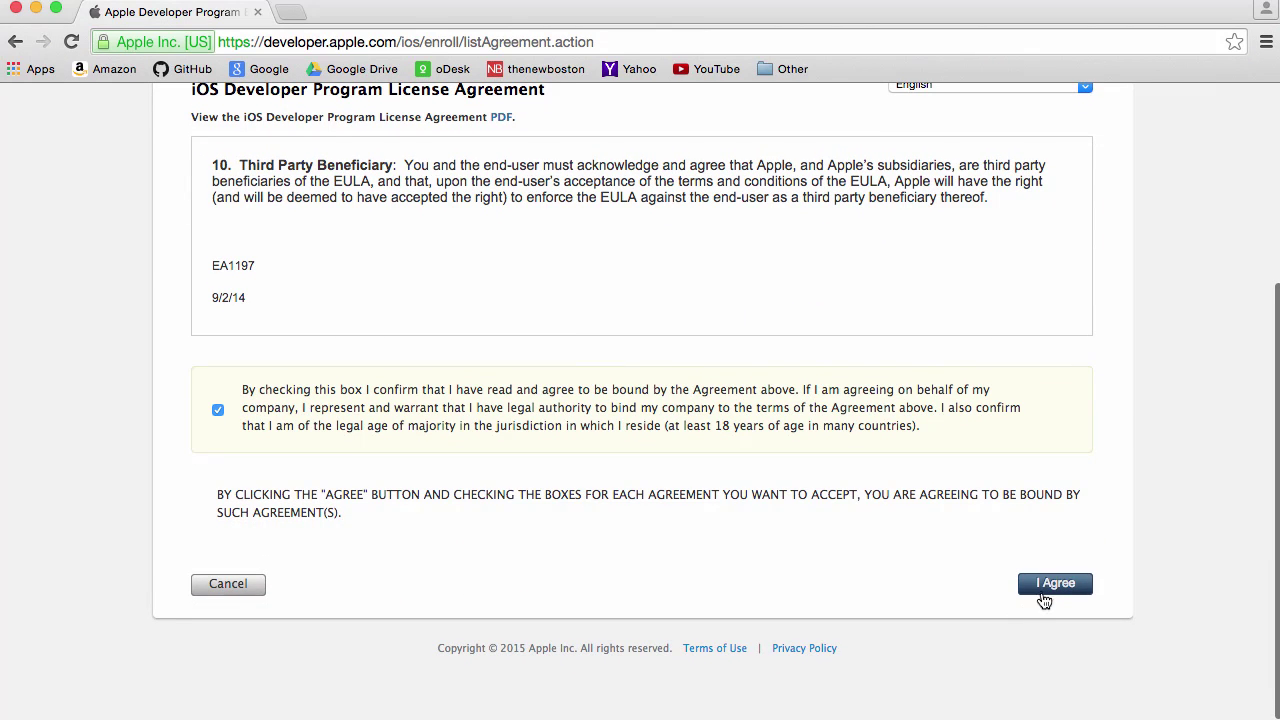
pyautogui.click(1045, 592)
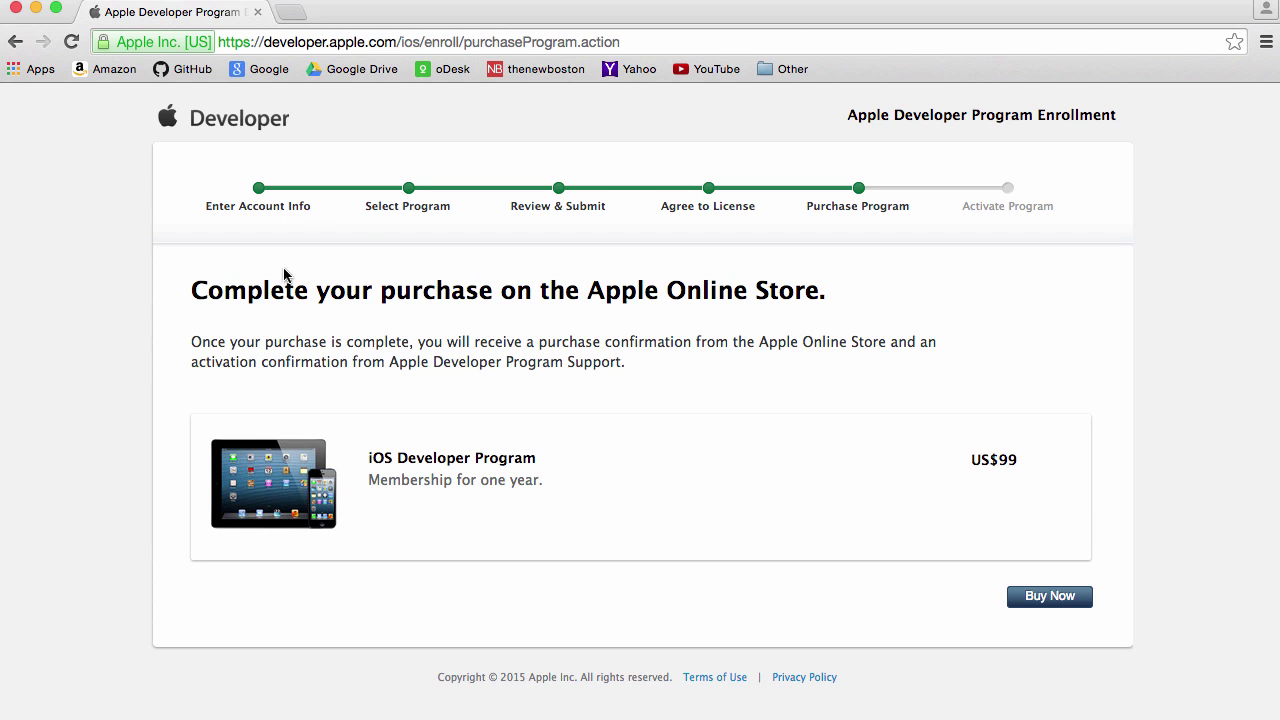
# - Start buying the US$99 iOS Developer Program membership and review the checkout page
pyautogui.click(1054, 606)
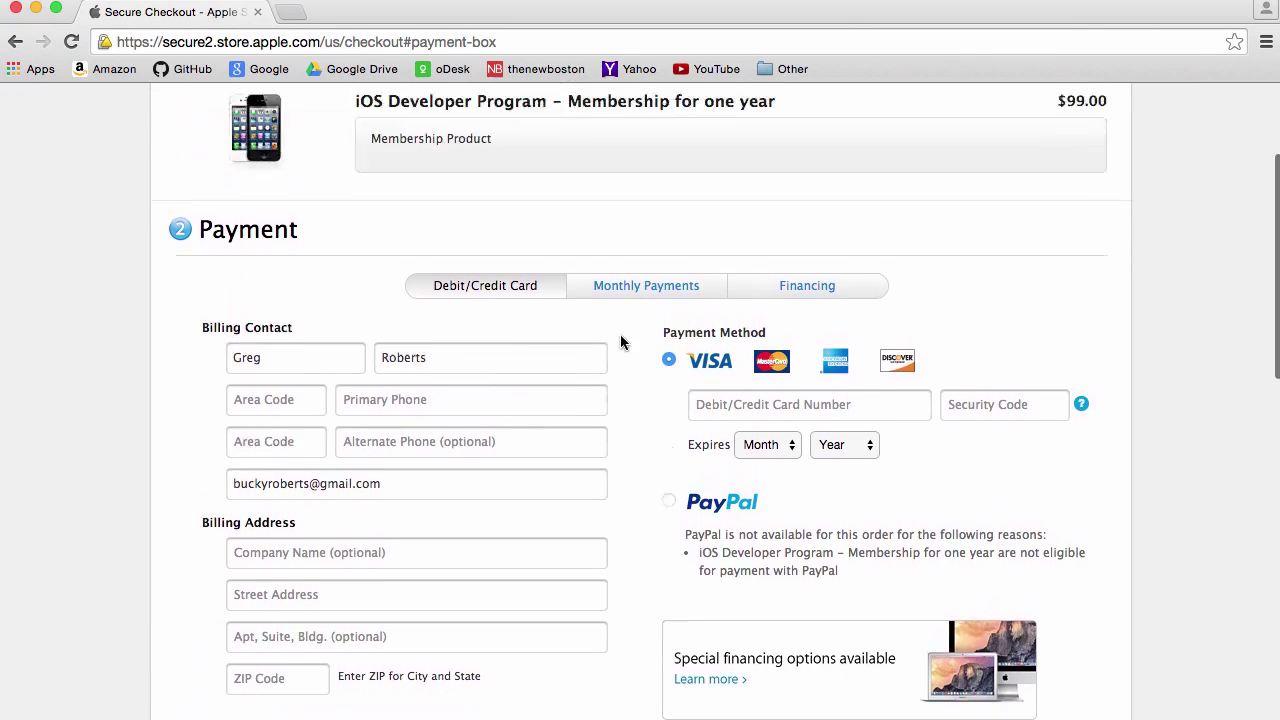
pyautogui.scroll(-1, 620, 341)
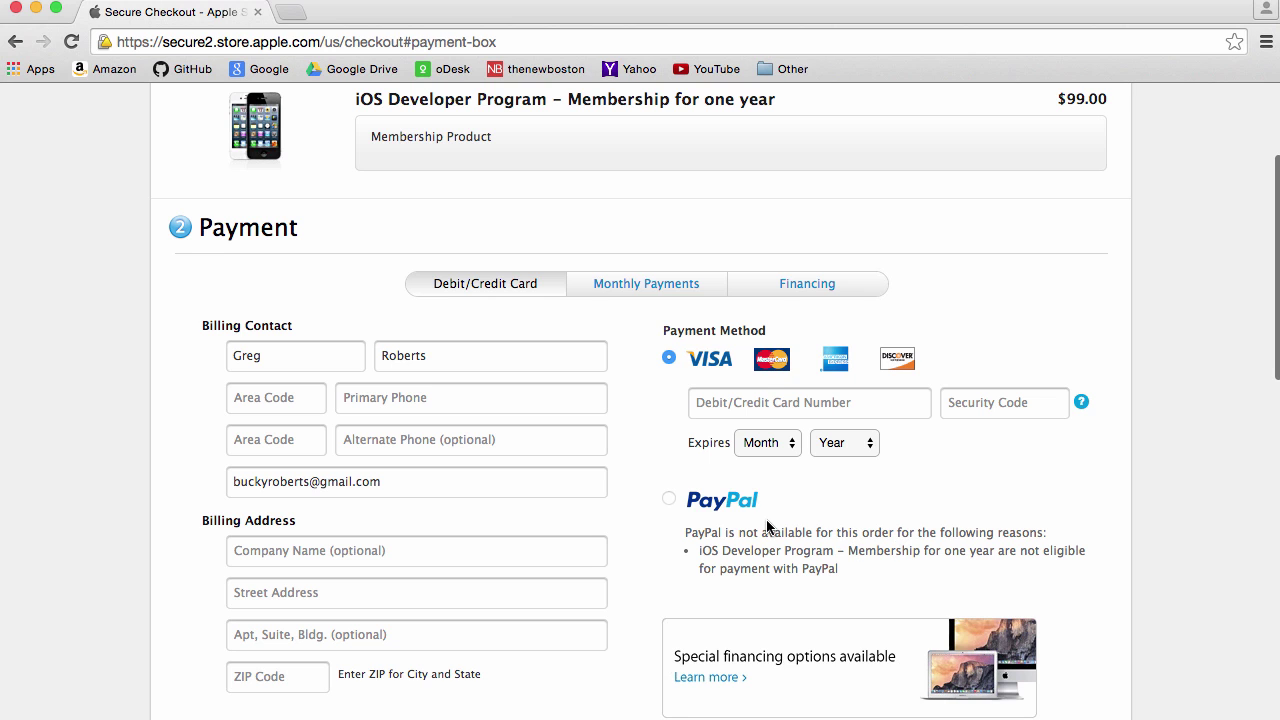
pyautogui.scroll(-2, 743, 495)
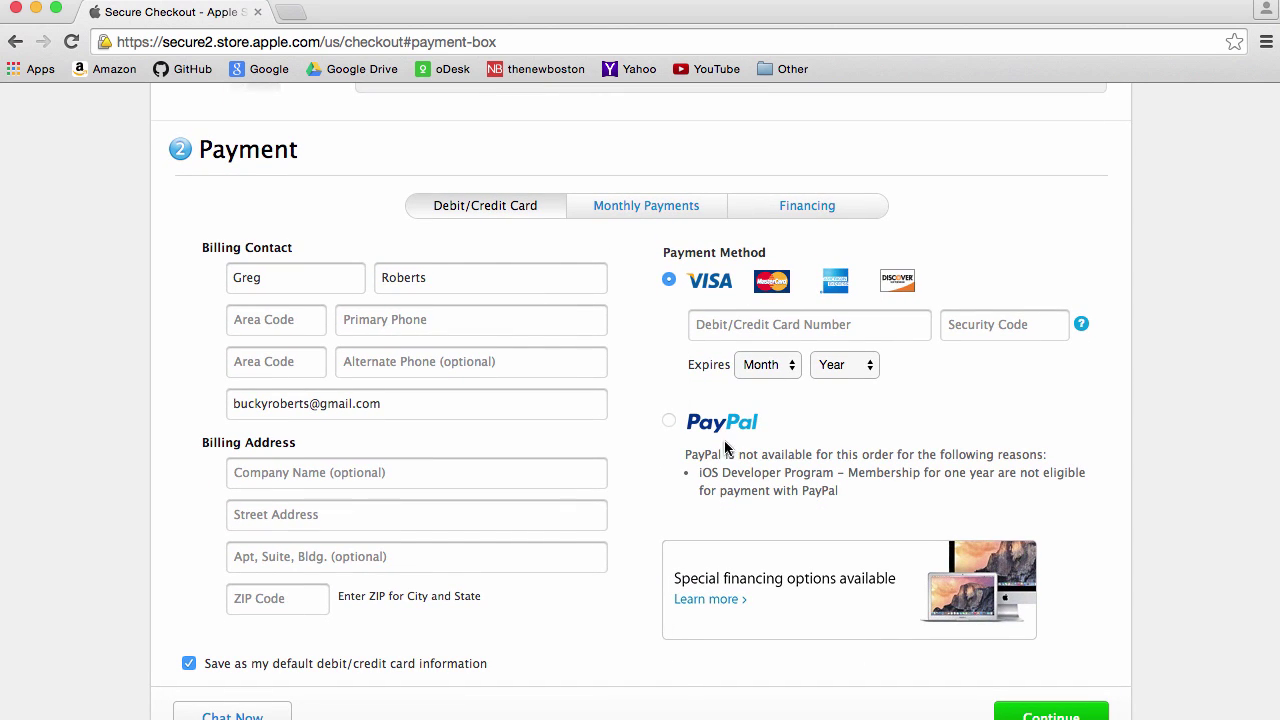
pyautogui.scroll(1, 742, 443)
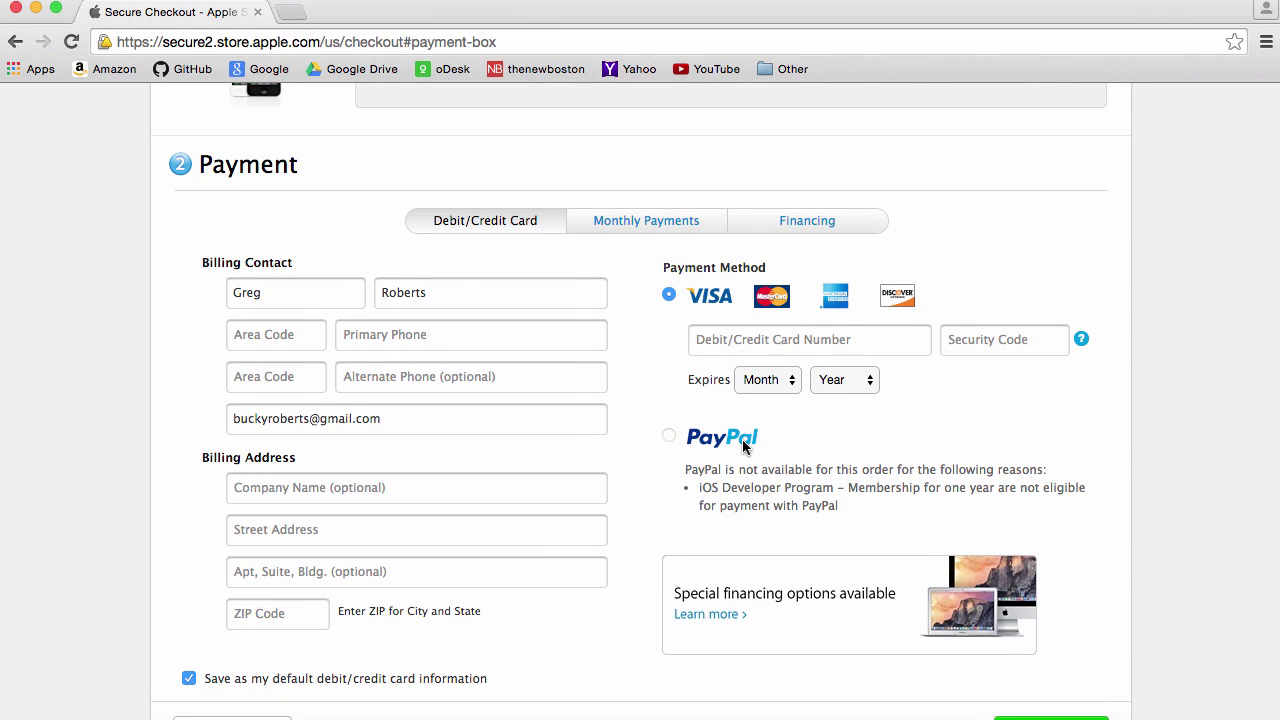
# - Work in a checkout form field and review the card Payment step
pyautogui.tripleClick(662, 420)
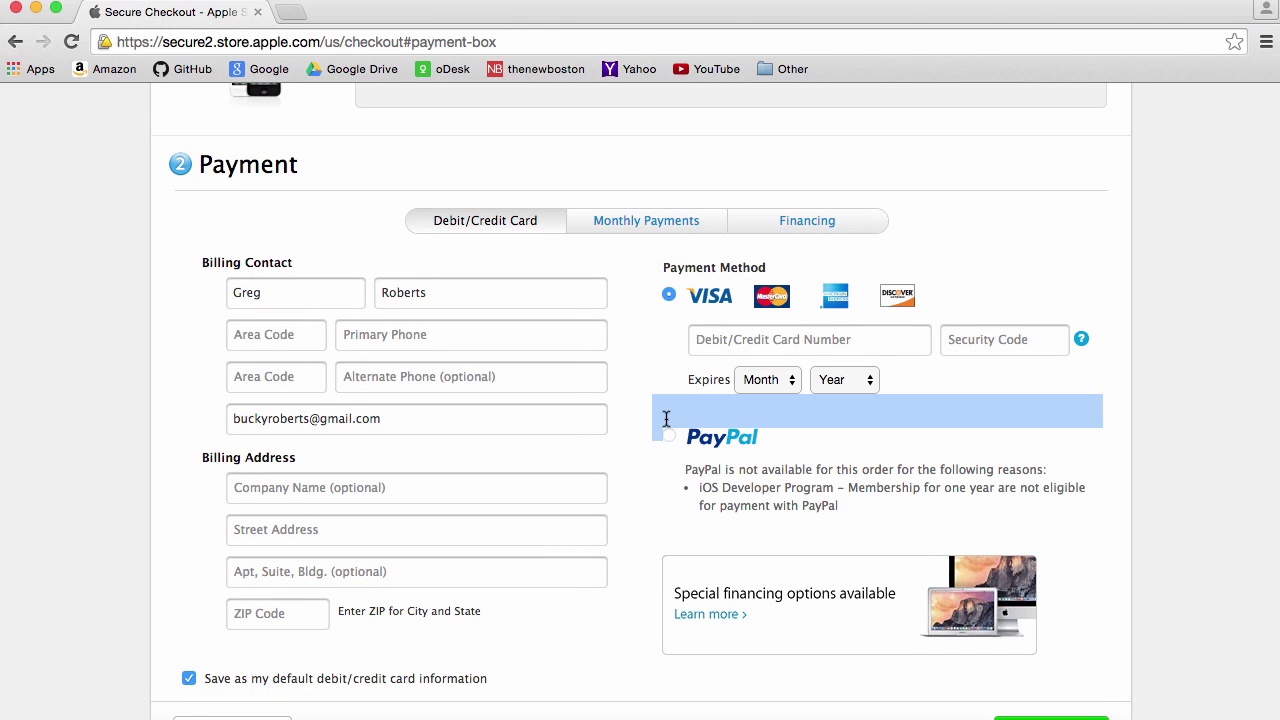
pyautogui.click(724, 440)
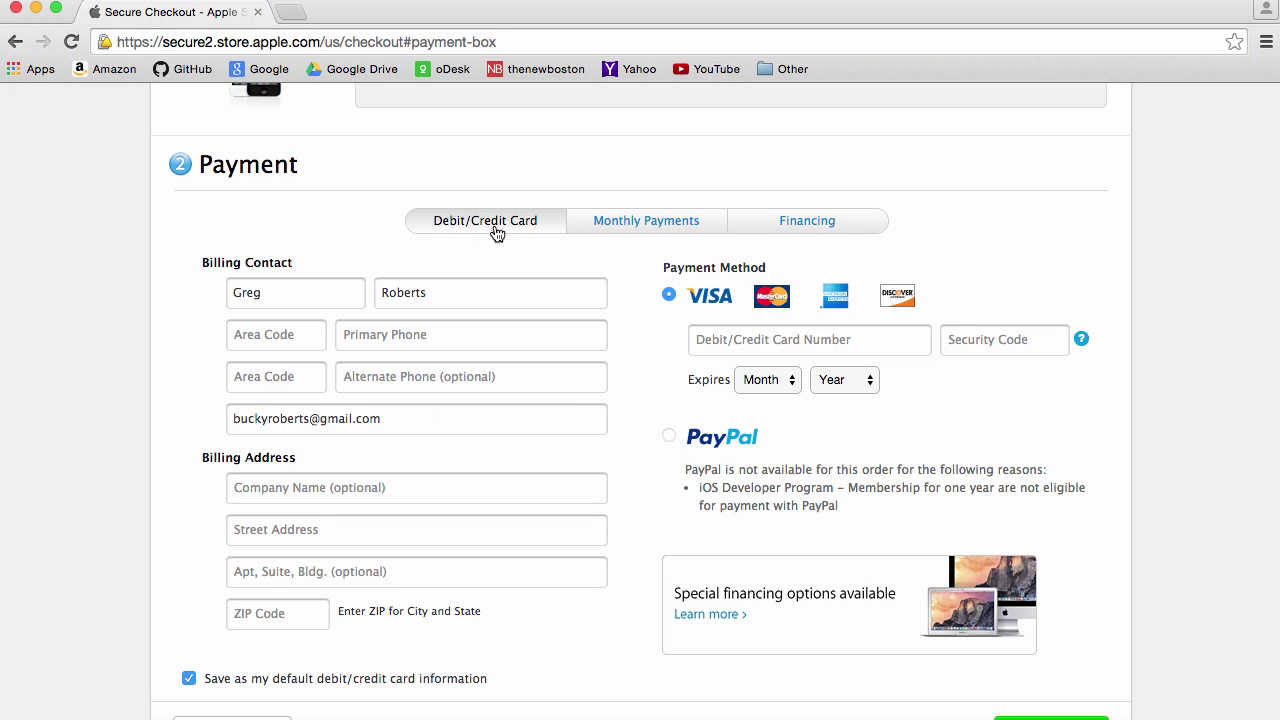
pyautogui.scroll(-1, 476, 242)
pyautogui.scroll(-3, 495, 220)
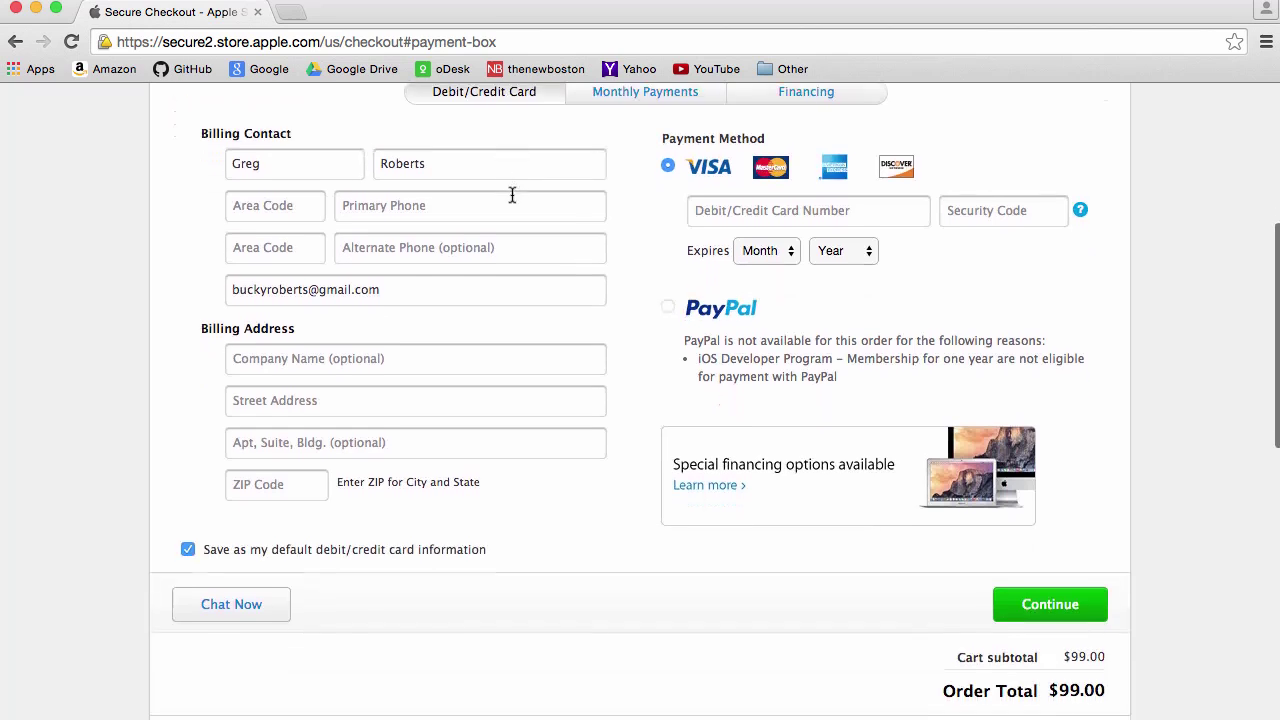
pyautogui.scroll(1, 512, 200)
pyautogui.scroll(1, 518, 215)
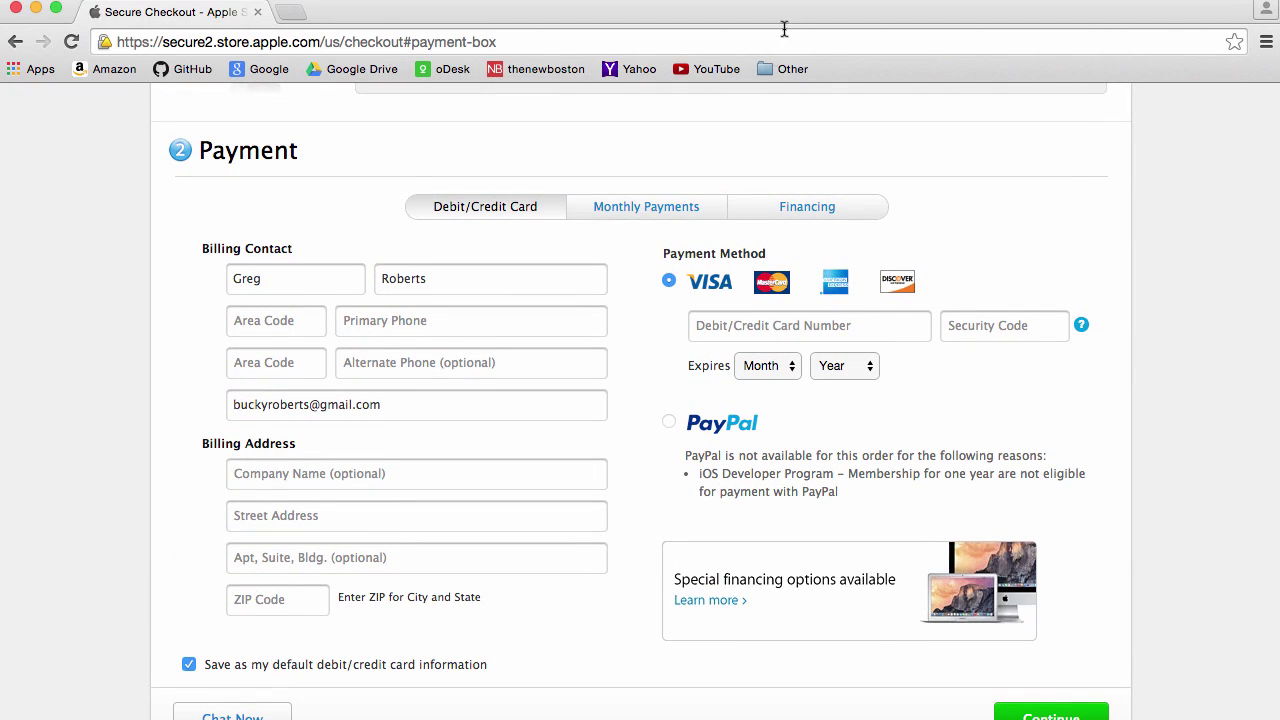
pyautogui.scroll(-1, 646, 200)
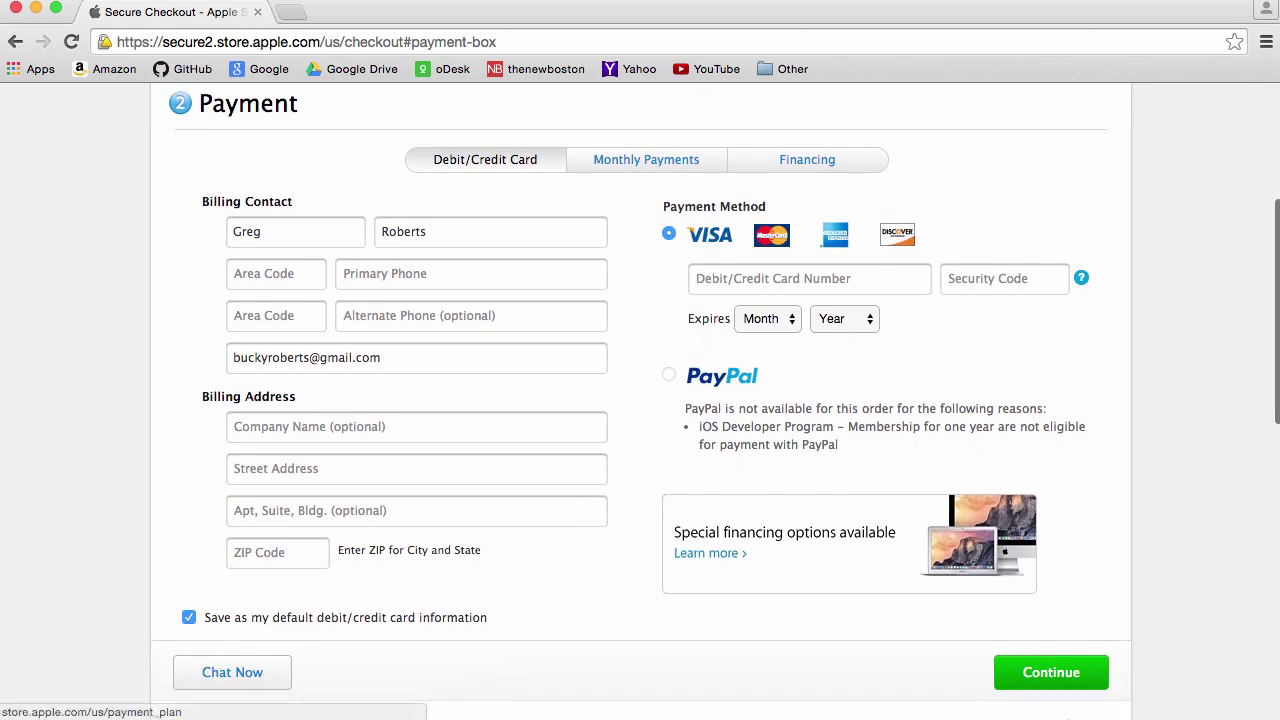